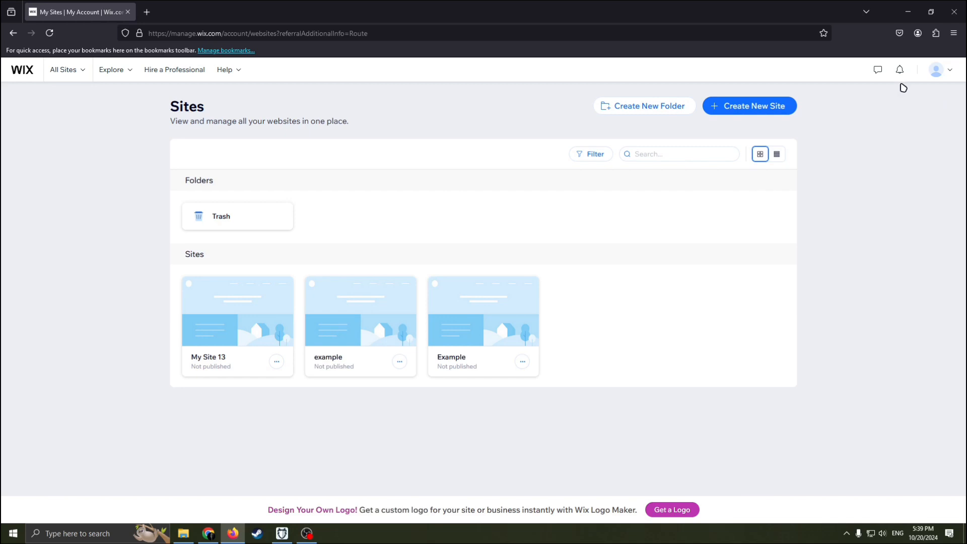
# Step: Start creating a new site and choose to set it up without the AI chat
pyautogui.click(936, 70)
pyautogui.click(744, 107)
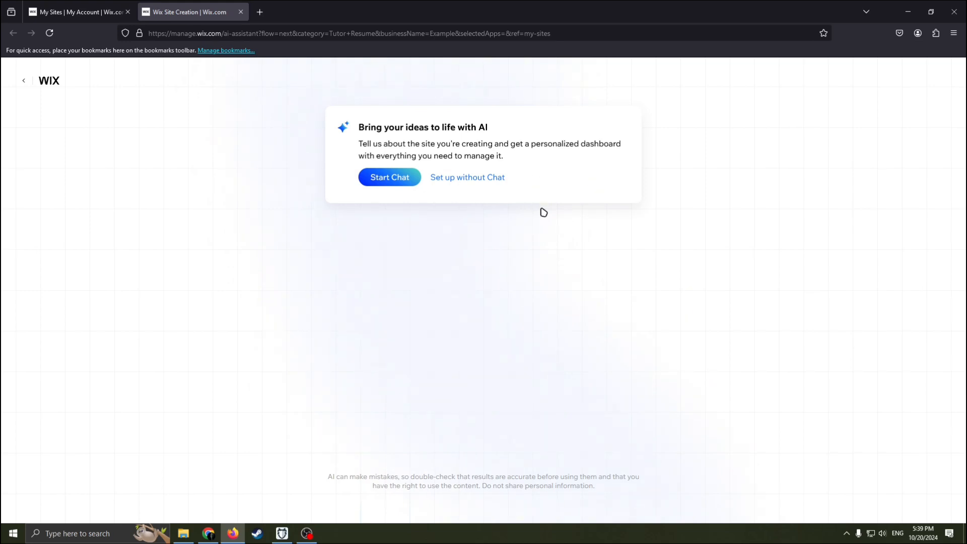
pyautogui.click(464, 180)
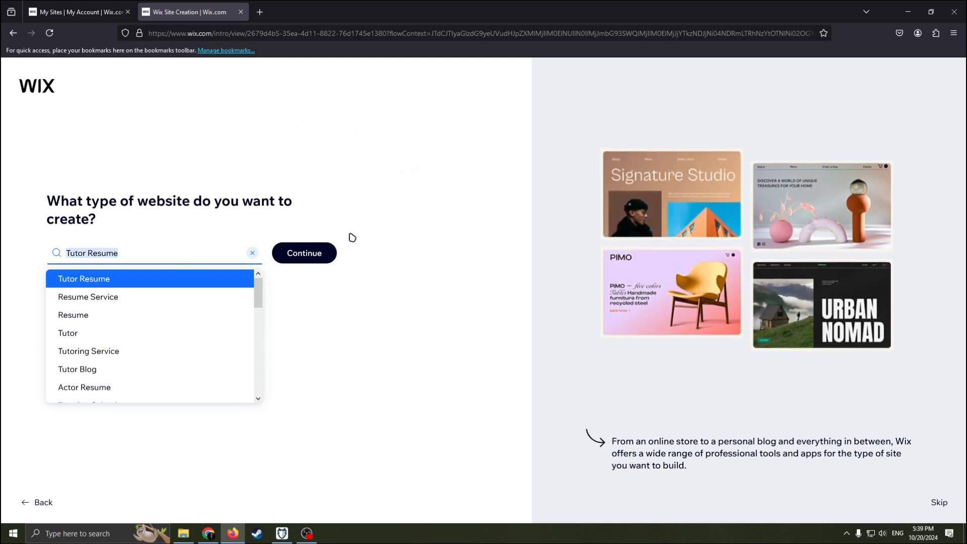
# Step: Set the website type to Blog in place of the prefilled type and continue
pyautogui.press('BackSpace')
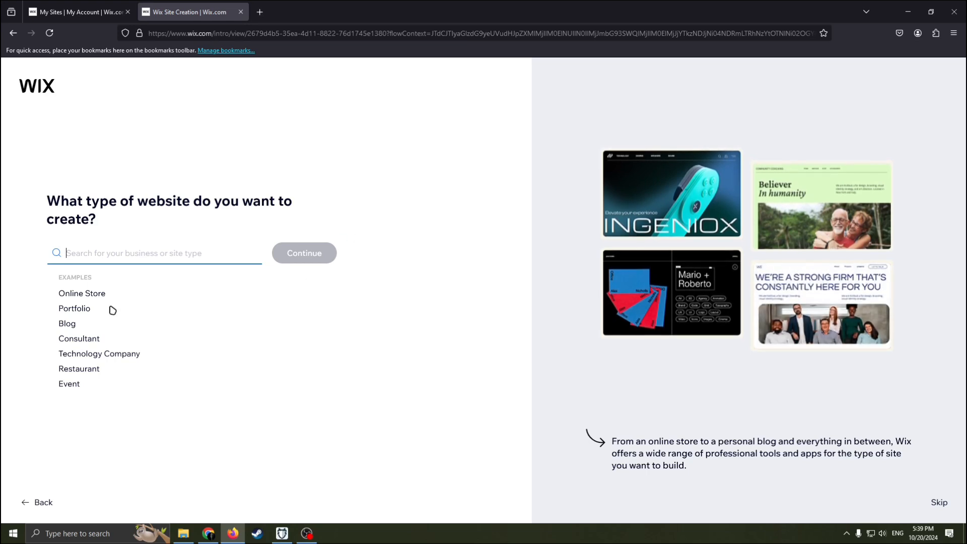
pyautogui.write('blog')
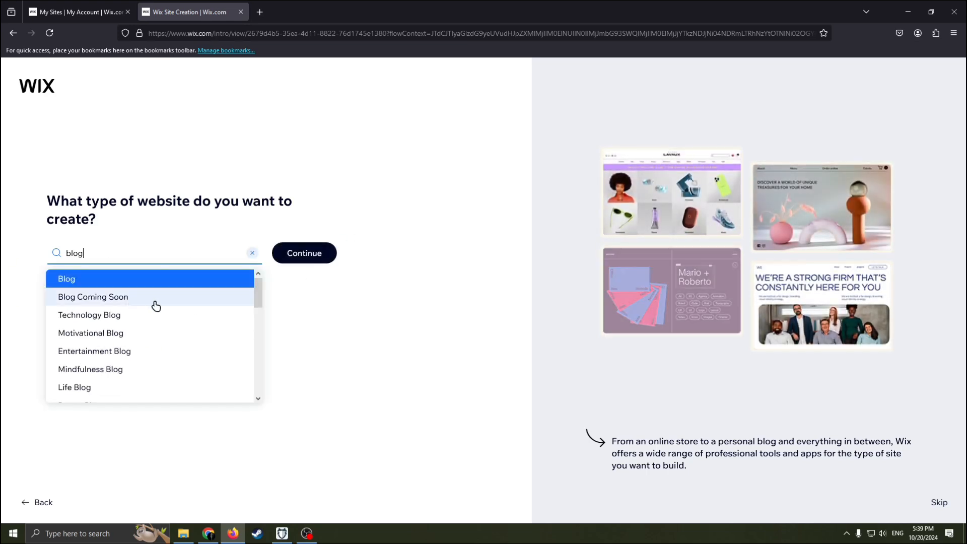
pyautogui.click(103, 279)
pyautogui.click(81, 256)
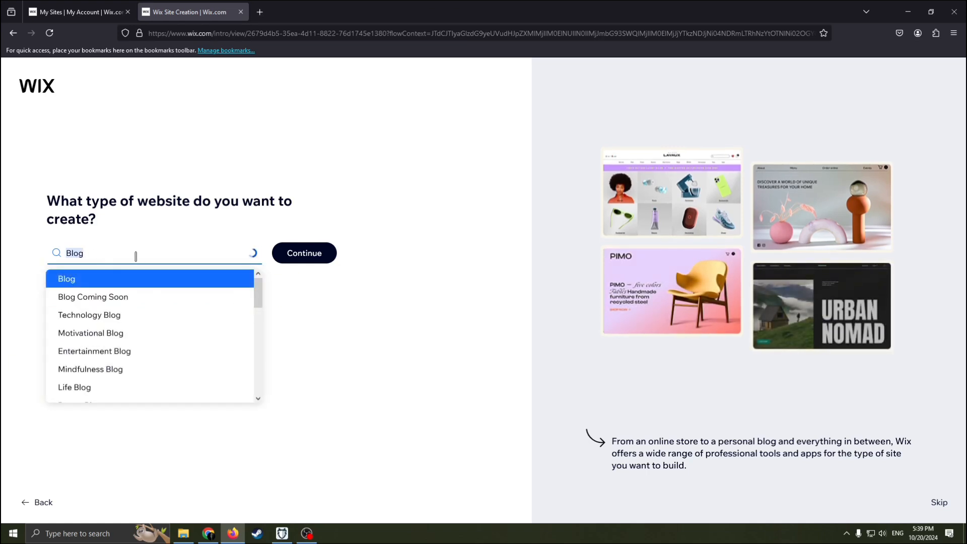
pyautogui.click(136, 256)
pyautogui.click(308, 257)
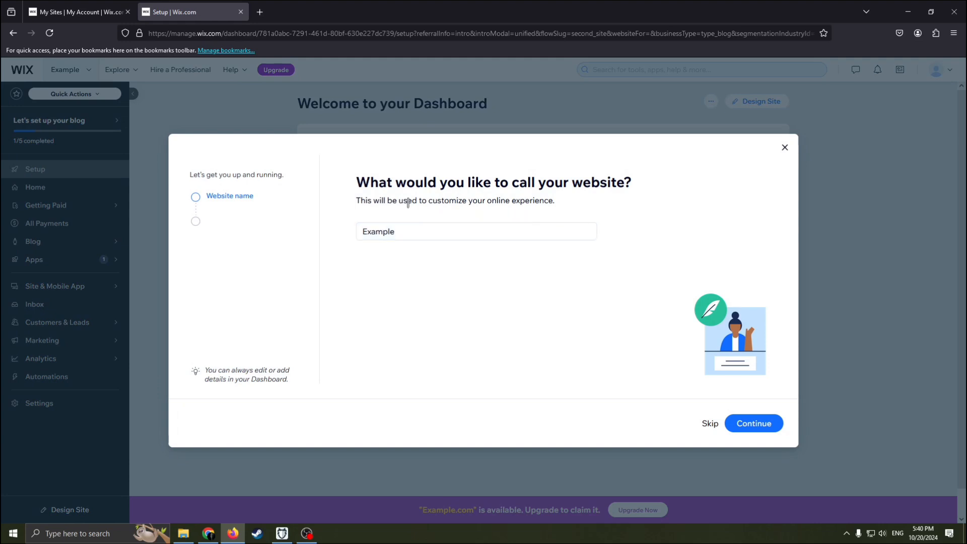
# Step: Name the website "my blog" and continue to the site goals
pyautogui.click(356, 228)
pyautogui.moveTo(439, 231); pyautogui.dragTo(334, 228)
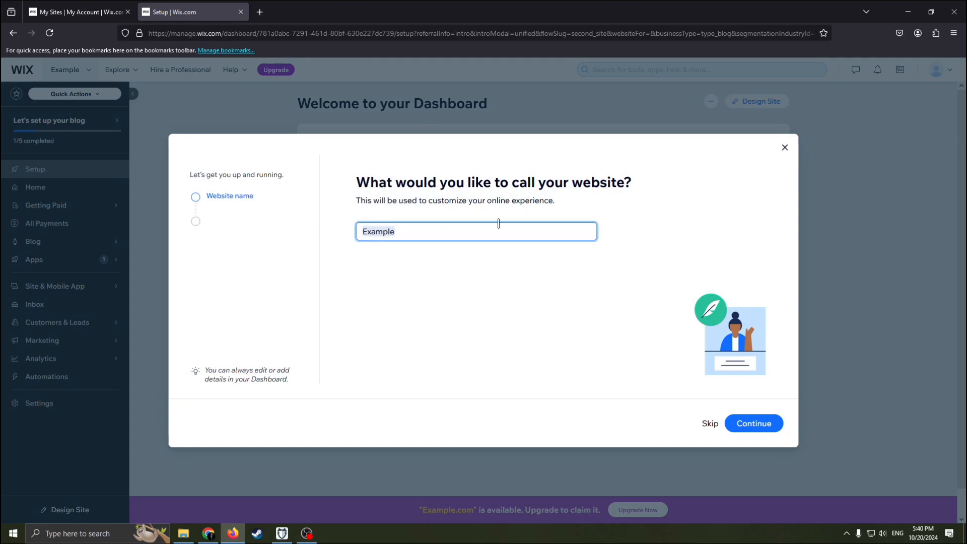
pyautogui.press('BackSpace')
pyautogui.write('my blog')
pyautogui.click(759, 422)
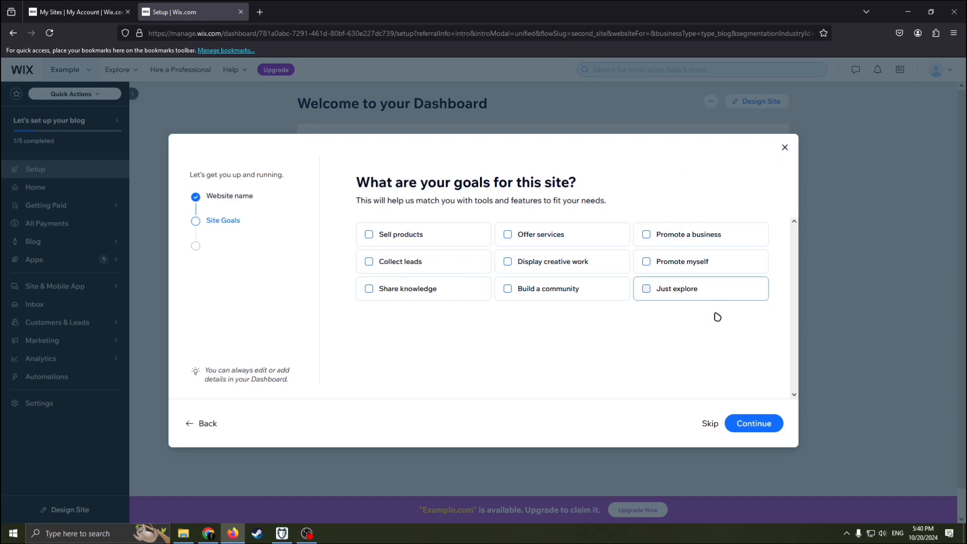
# Step: Finish the site setup without choosing goals and with the Instagram Feed app deselected, continuing to the dashboard
pyautogui.click(703, 427)
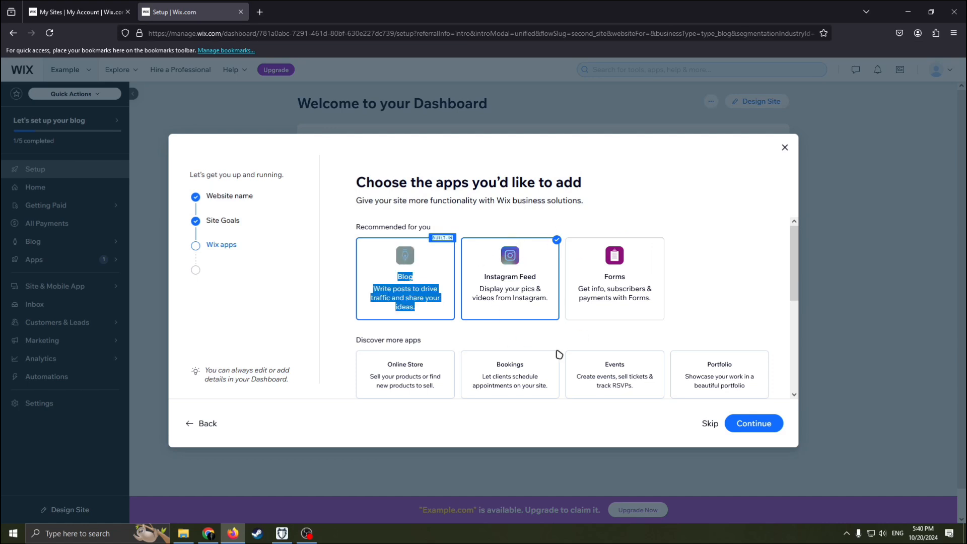
pyautogui.click(550, 277)
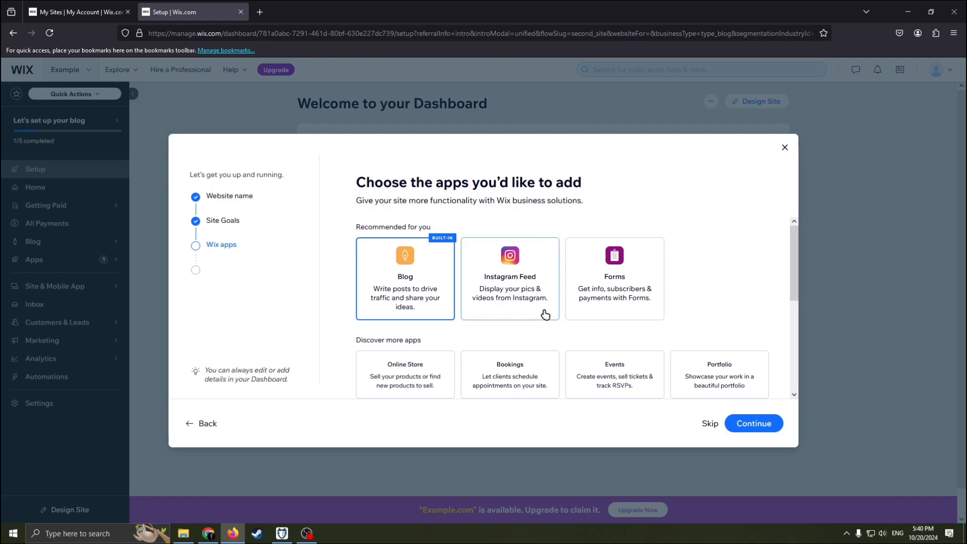
pyautogui.click(736, 422)
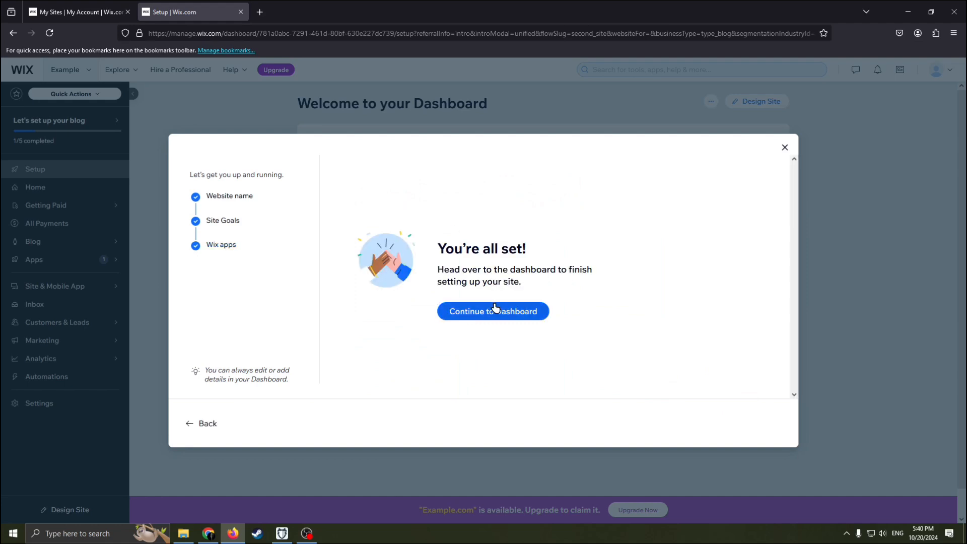
pyautogui.click(496, 313)
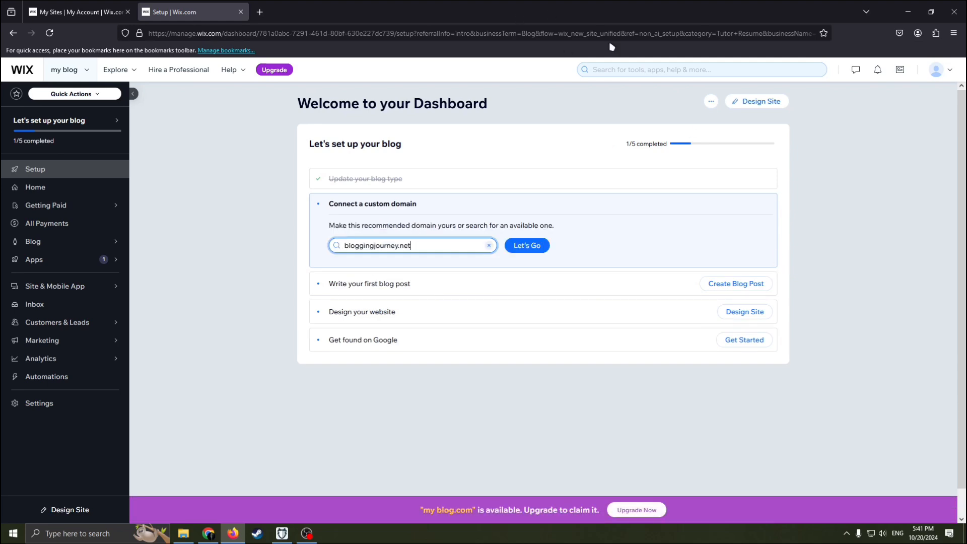
# Step: Start designing the site from the dashboard and choose to customize a template
pyautogui.moveTo(122, 153)
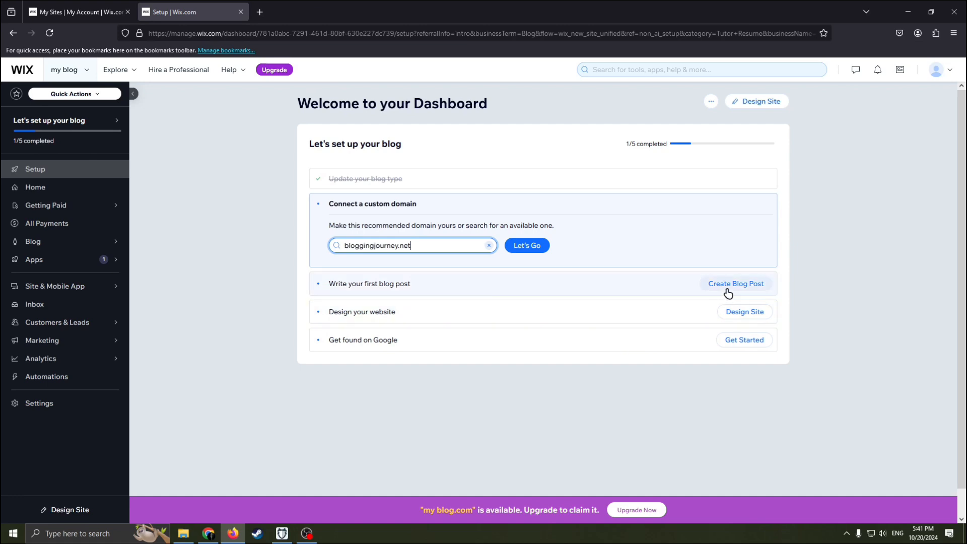
pyautogui.click(756, 101)
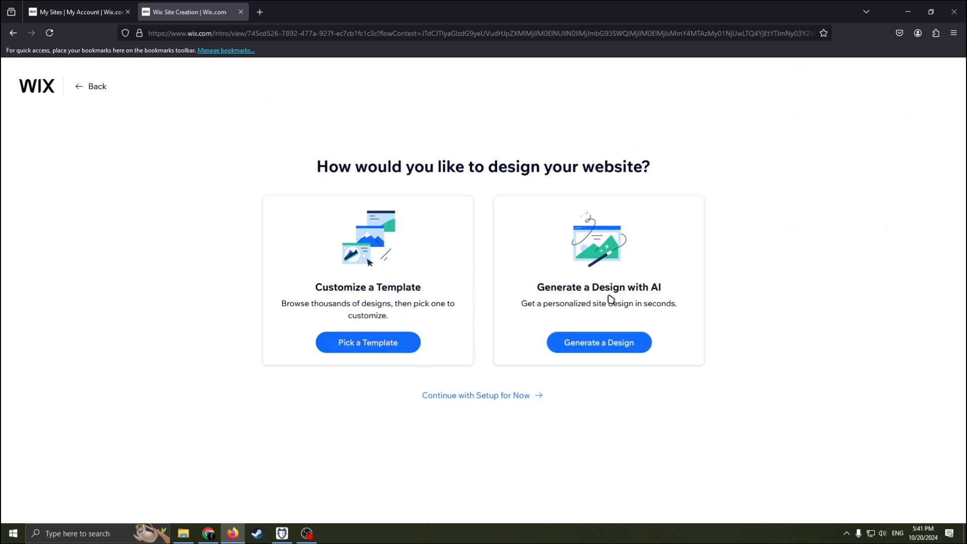
pyautogui.click(377, 343)
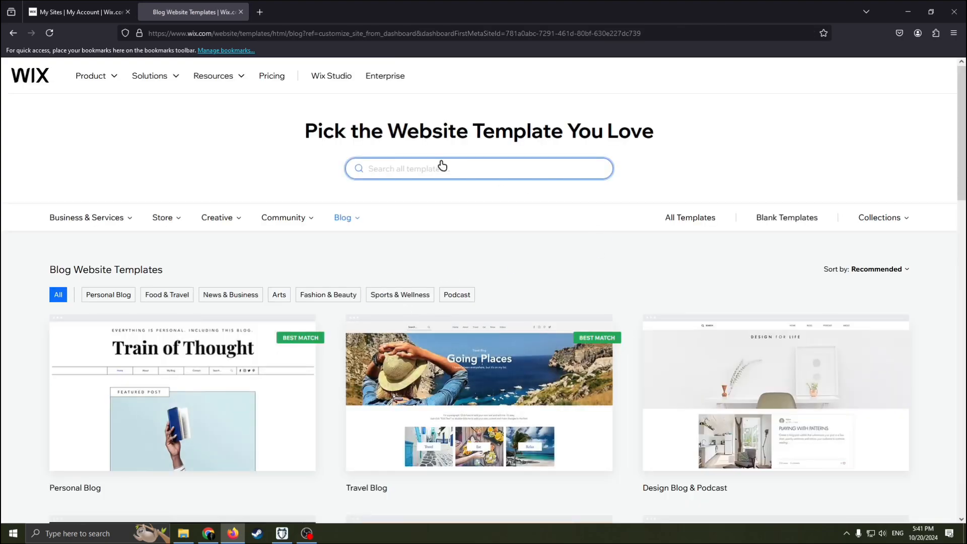
# Step: Browse the recommended blog website templates on the first results page
pyautogui.scroll(-1, 621, 324)
pyautogui.scroll(-2, 621, 324)
pyautogui.scroll(3, 628, 309)
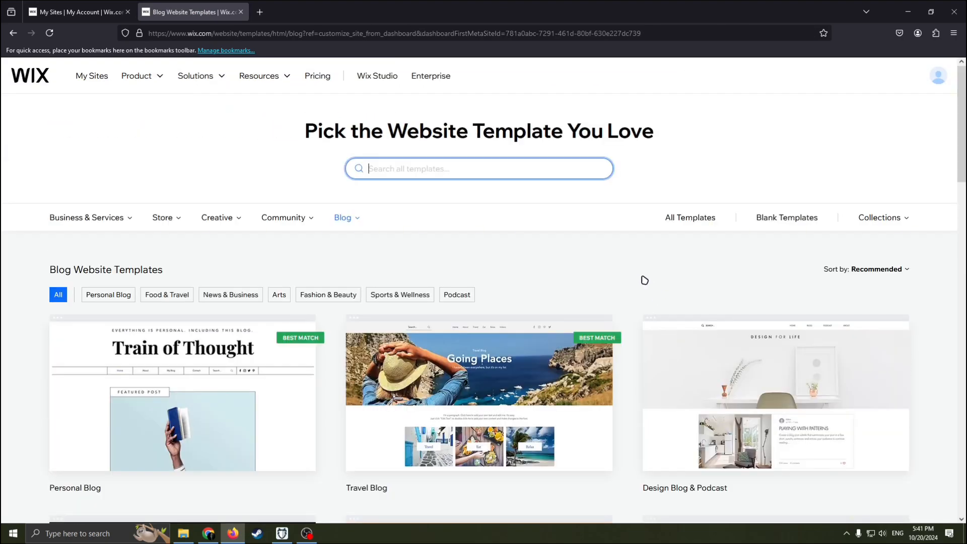
pyautogui.scroll(-2, 643, 280)
pyautogui.scroll(2, 656, 237)
pyautogui.scroll(-8, 554, 282)
pyautogui.scroll(8, 545, 318)
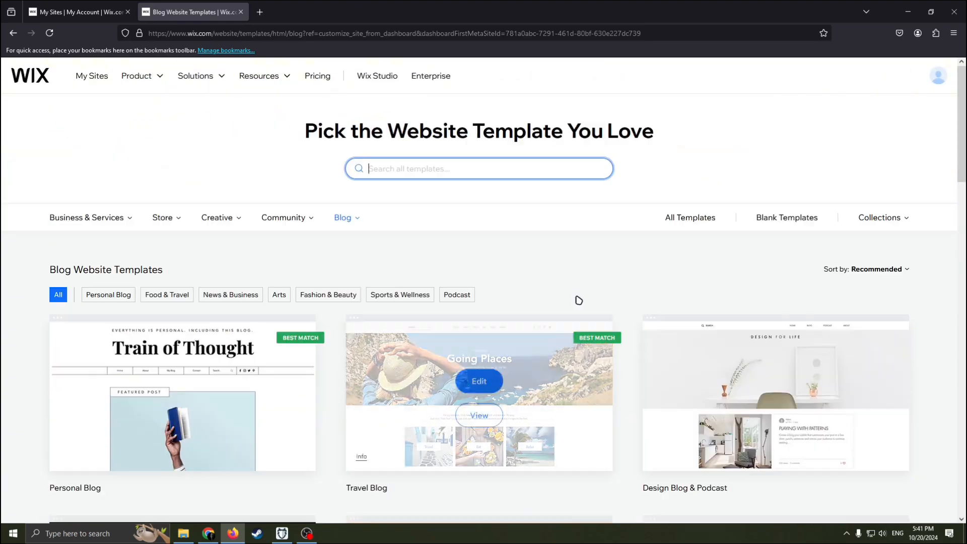
pyautogui.scroll(-3, 658, 282)
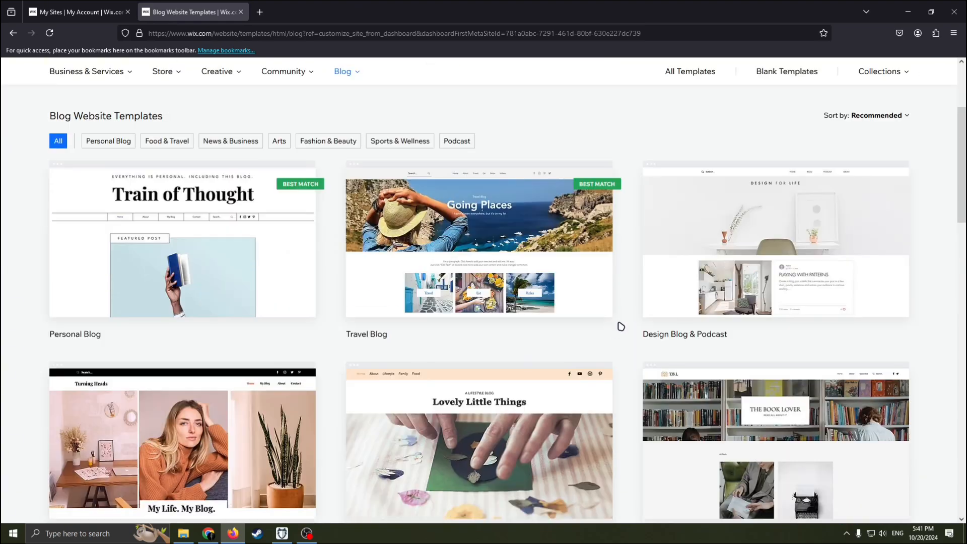
pyautogui.scroll(-3, 655, 318)
pyautogui.scroll(-8, 587, 285)
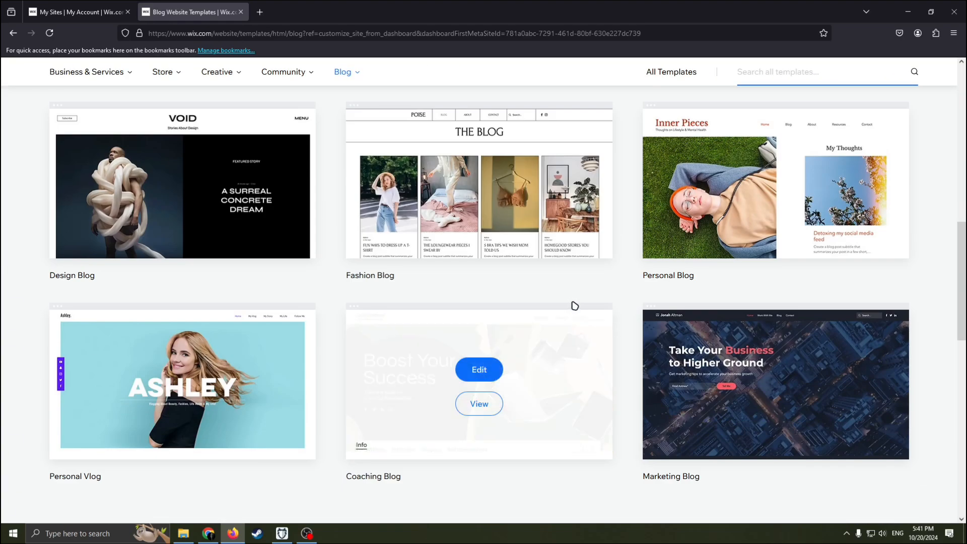
pyautogui.scroll(-4, 544, 322)
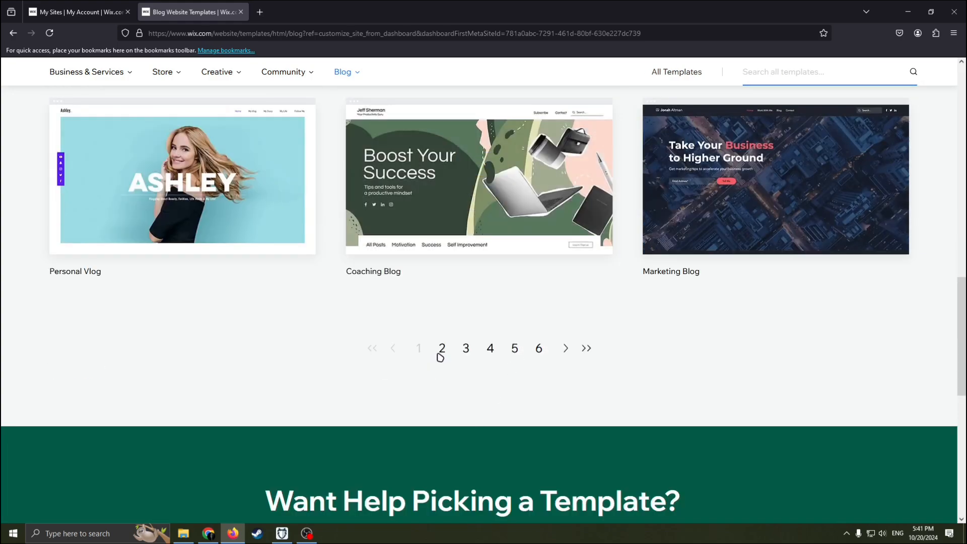
pyautogui.scroll(8, 468, 344)
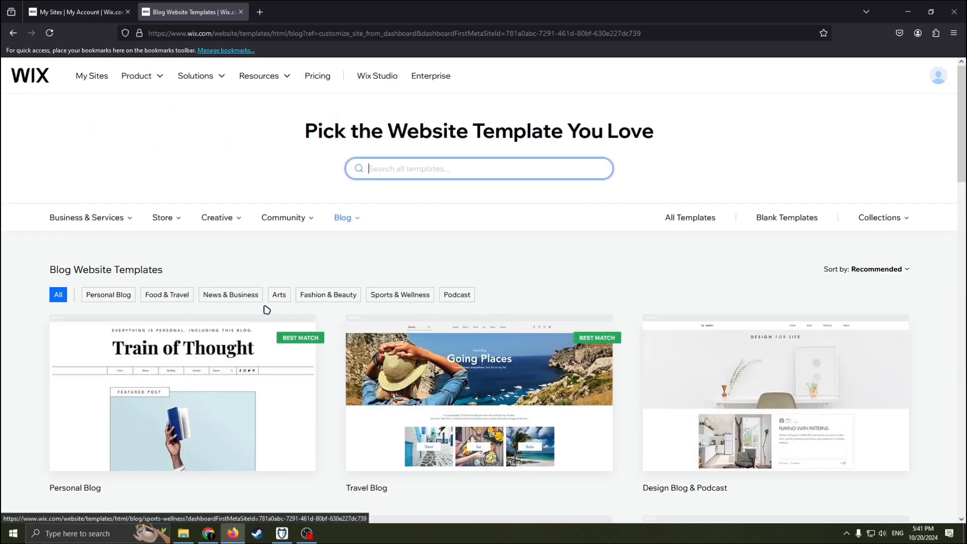
# Step: Narrow the blog templates to the Personal Blog category
pyautogui.click(345, 218)
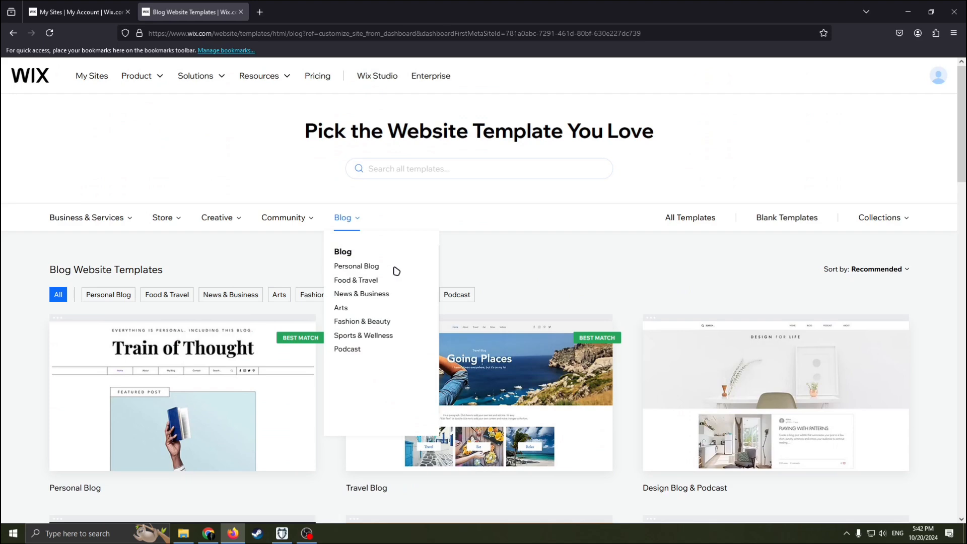
pyautogui.click(359, 268)
pyautogui.moveTo(352, 185)
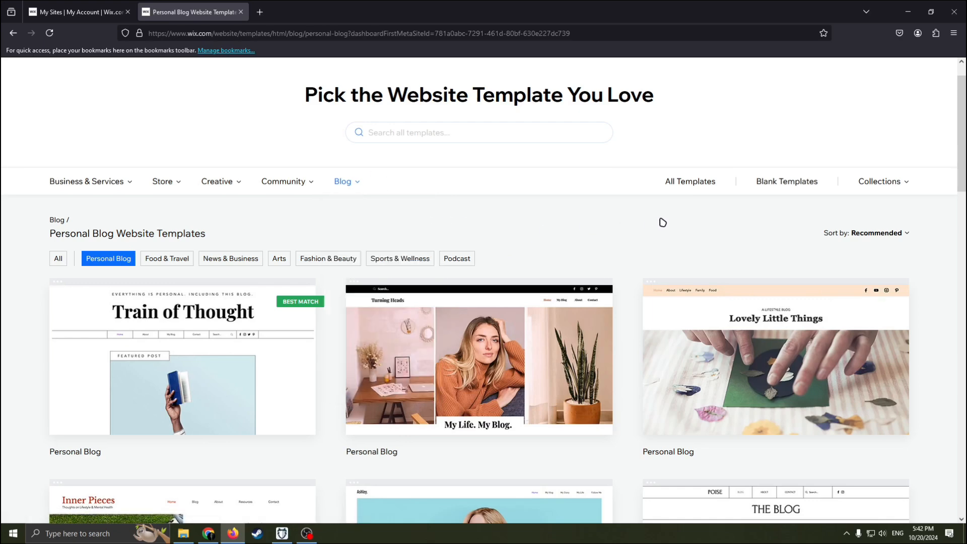
# Step: Examine the blank website templates and their available layouts
pyautogui.click(788, 183)
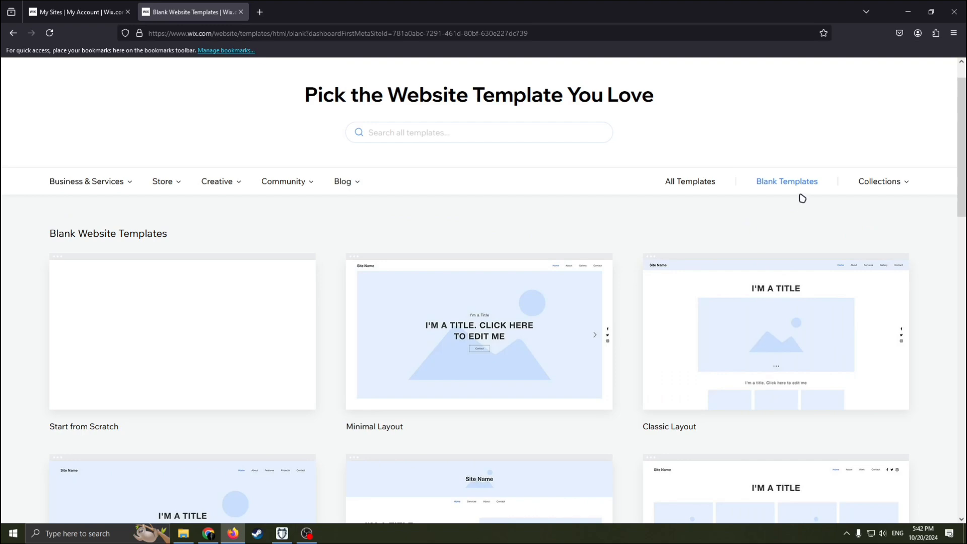
pyautogui.scroll(-3, 563, 331)
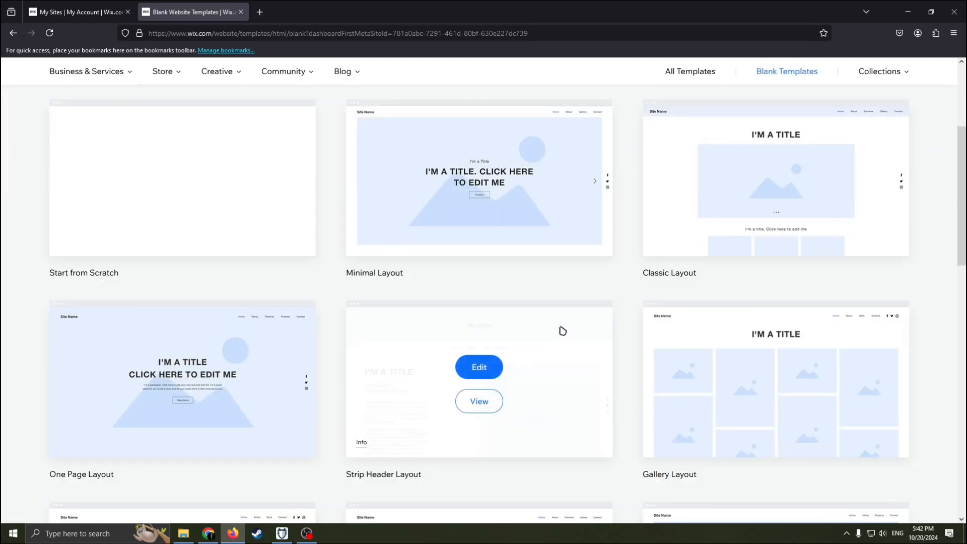
pyautogui.scroll(-10, 563, 331)
pyautogui.scroll(15, 605, 343)
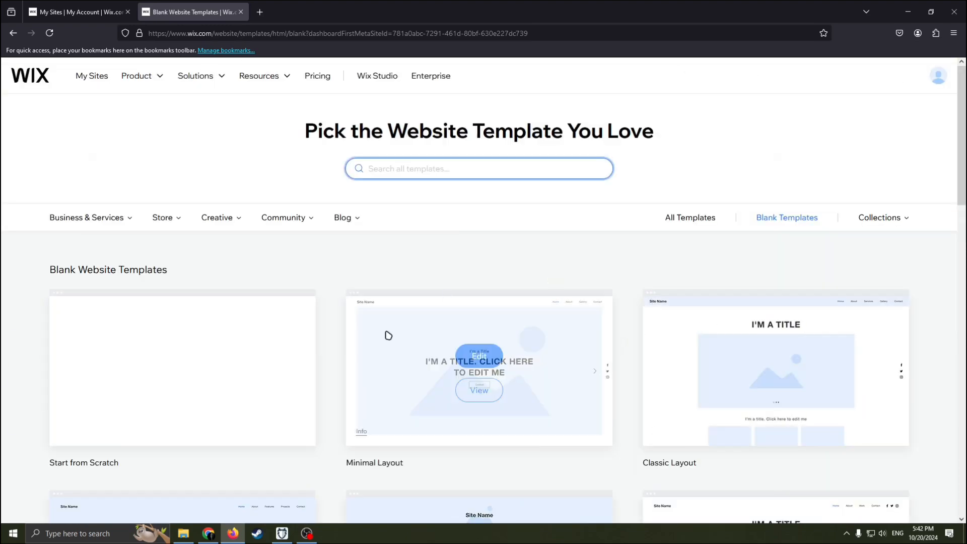
pyautogui.scroll(-6, 557, 302)
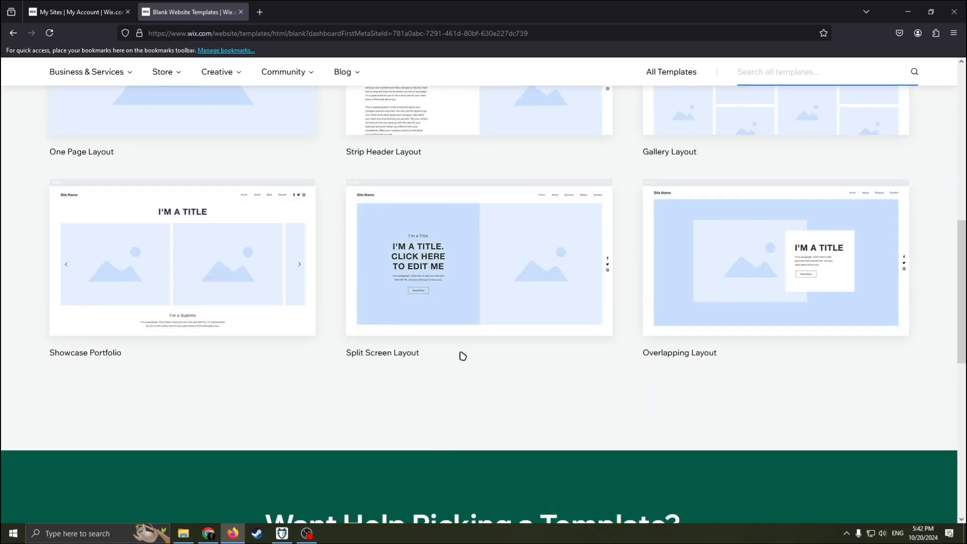
pyautogui.scroll(10, 463, 356)
pyautogui.scroll(-2, 380, 374)
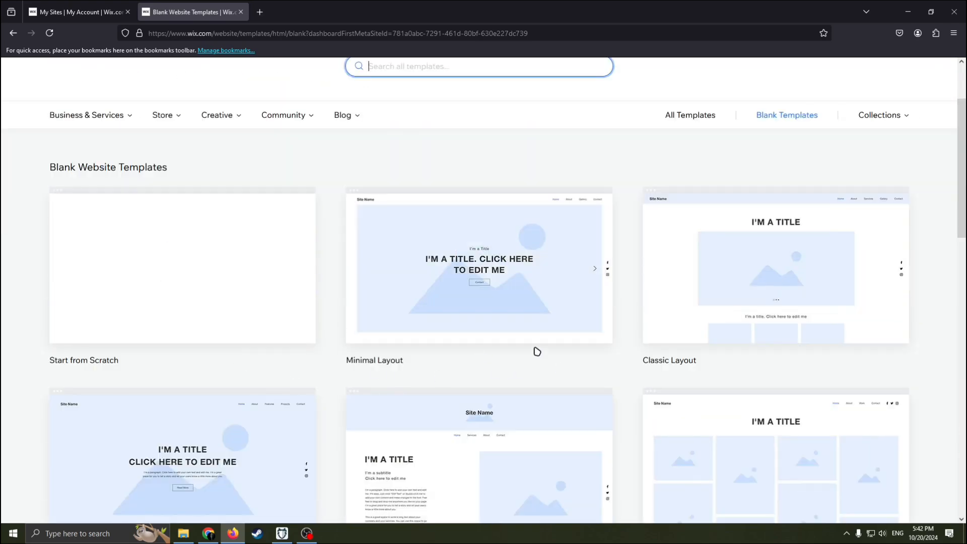
pyautogui.scroll(-2, 745, 319)
pyautogui.scroll(4, 490, 303)
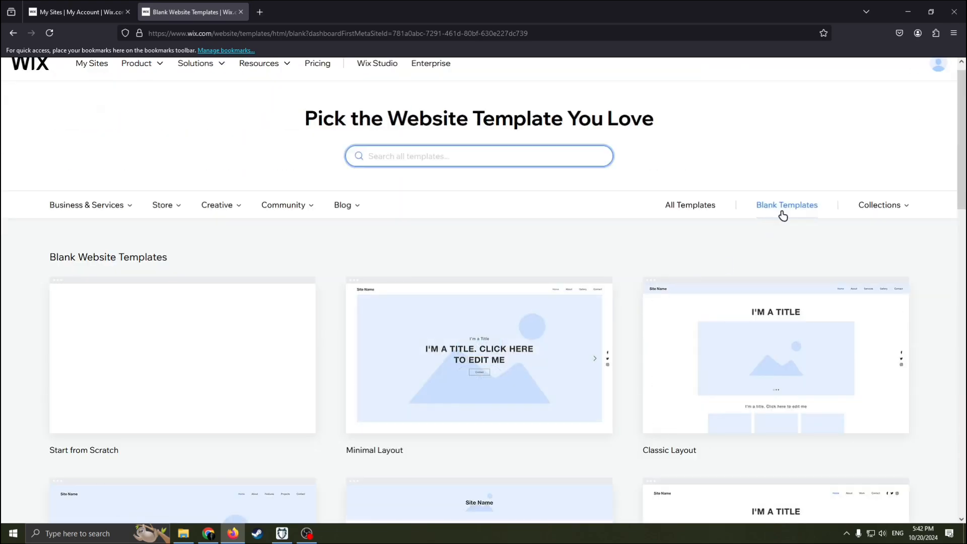
# Step: Look through the first designs in the collection of all website templates
pyautogui.click(681, 209)
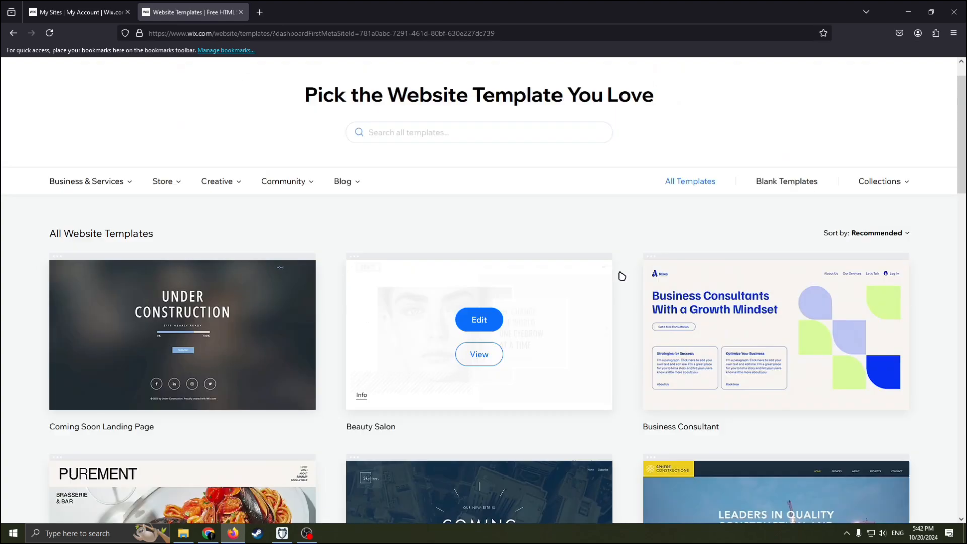
pyautogui.scroll(-2, 629, 263)
pyautogui.scroll(-2, 538, 282)
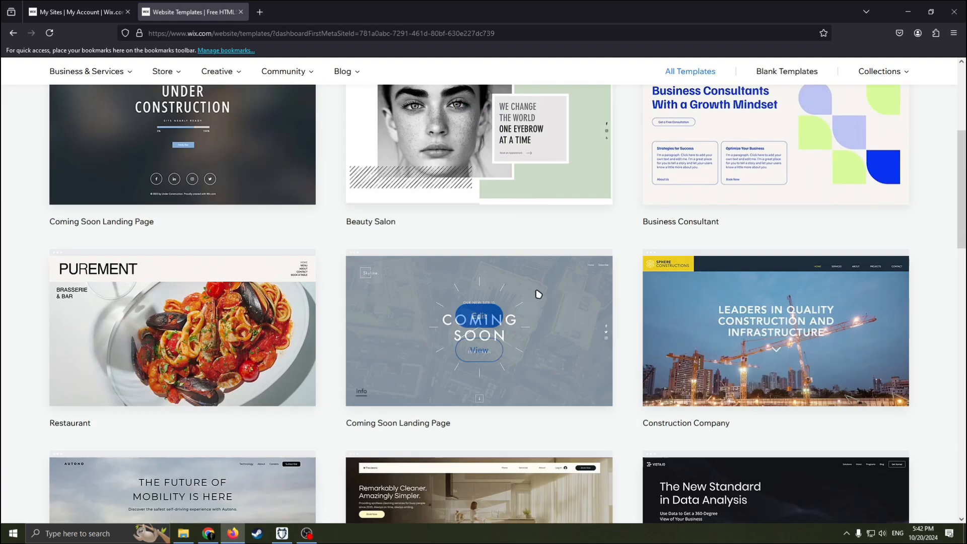
pyautogui.scroll(5, 539, 295)
# Step: Go back to the Personal Blog templates and open the "Turning Heads" template for editing
pyautogui.moveTo(350, 218)
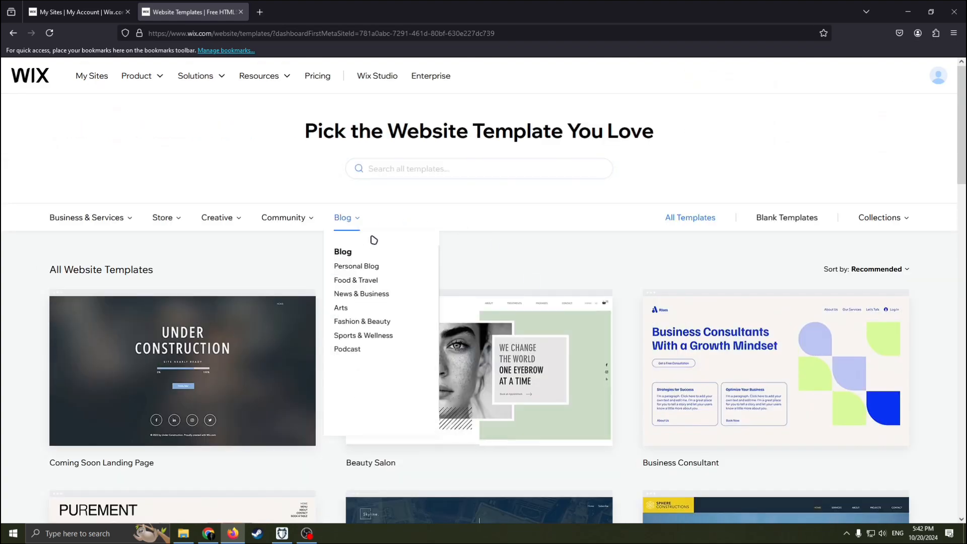
pyautogui.click(359, 263)
pyautogui.scroll(-2, 565, 264)
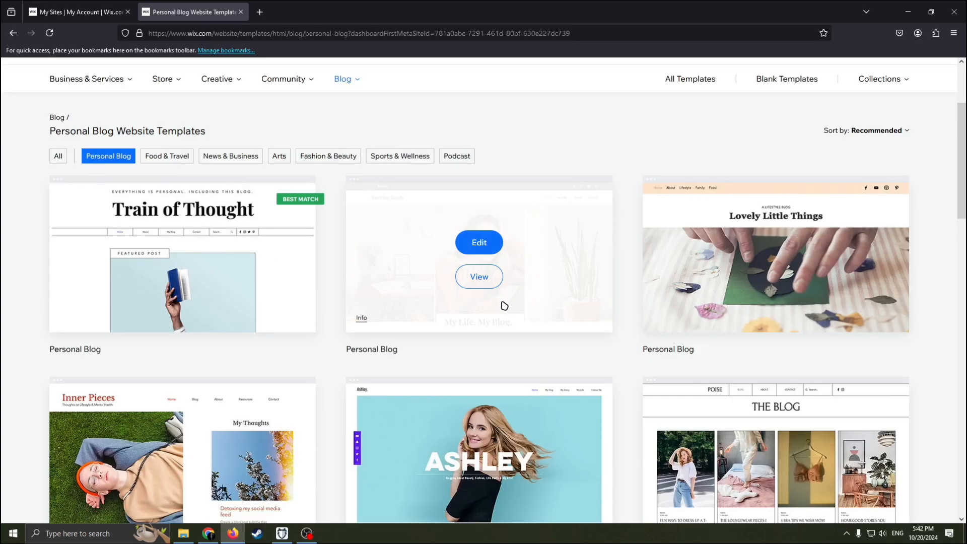
pyautogui.scroll(-2, 346, 331)
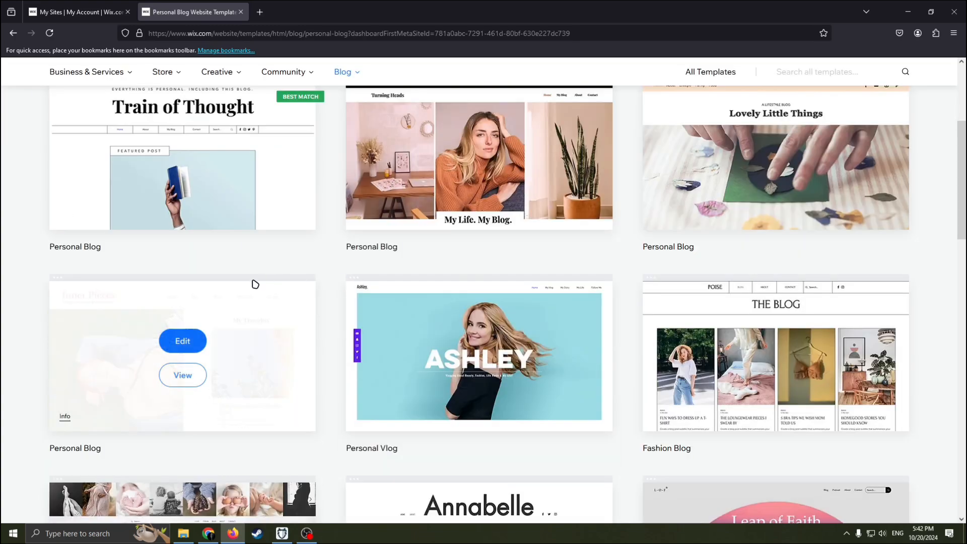
pyautogui.scroll(4, 255, 284)
pyautogui.click(507, 332)
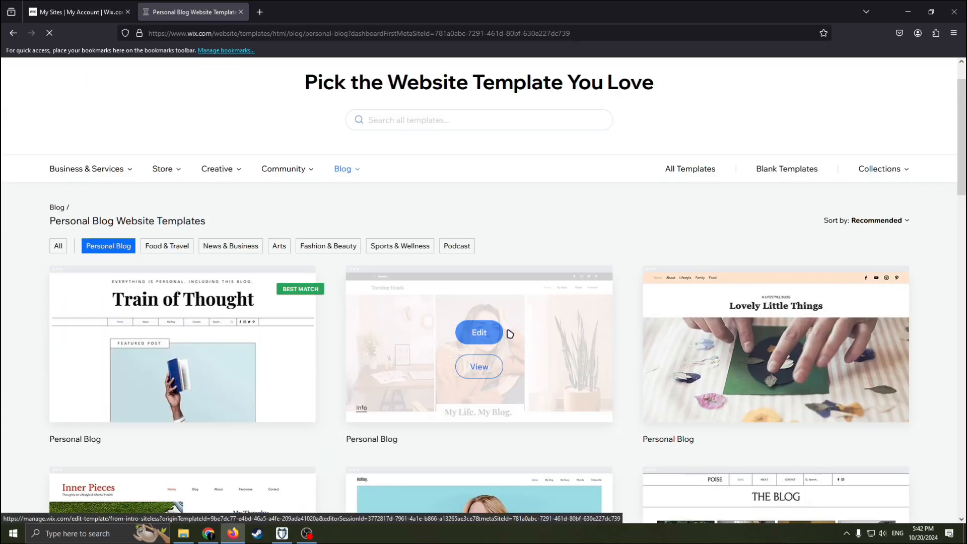
# Step: Preview the "Train of Thought" template and look through its home page sections
pyautogui.click(303, 341)
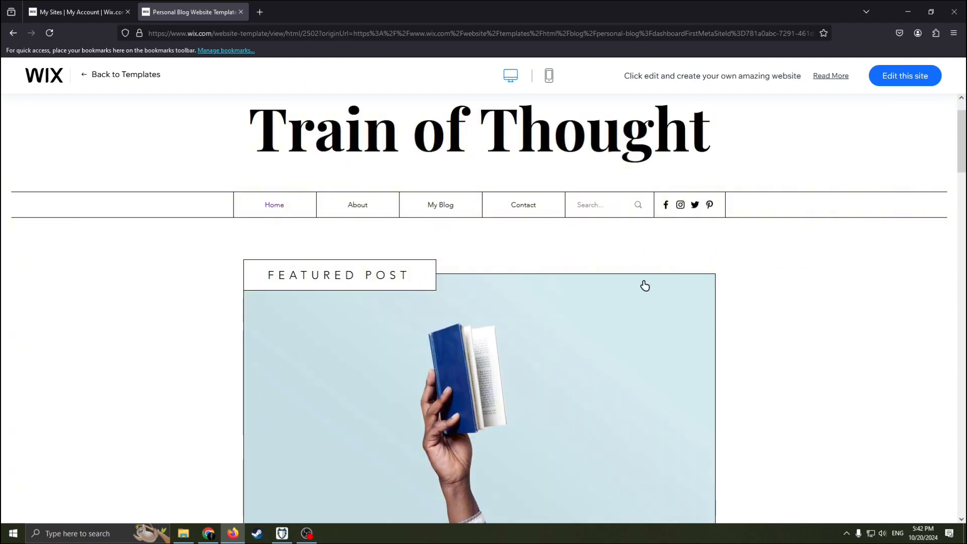
pyautogui.scroll(-10, 645, 286)
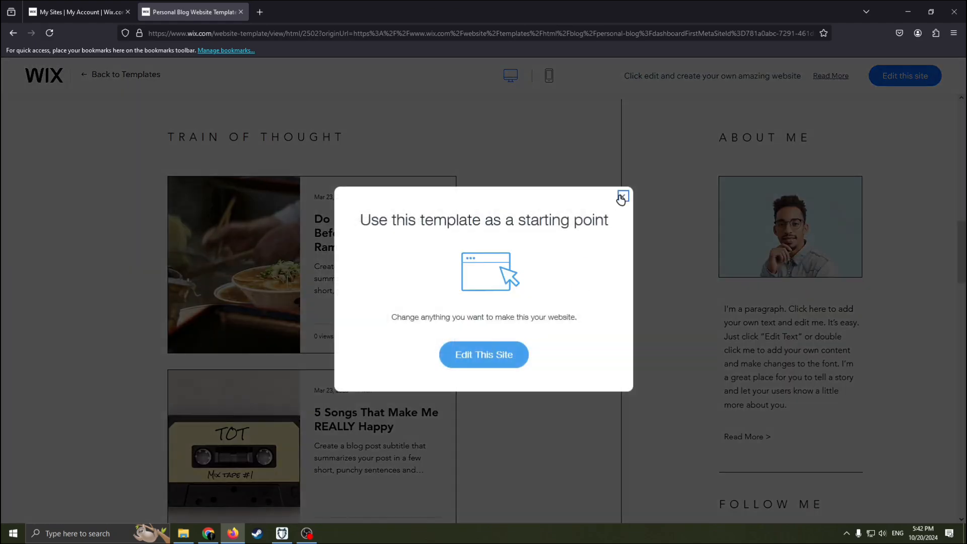
pyautogui.click(622, 197)
pyautogui.scroll(10, 553, 337)
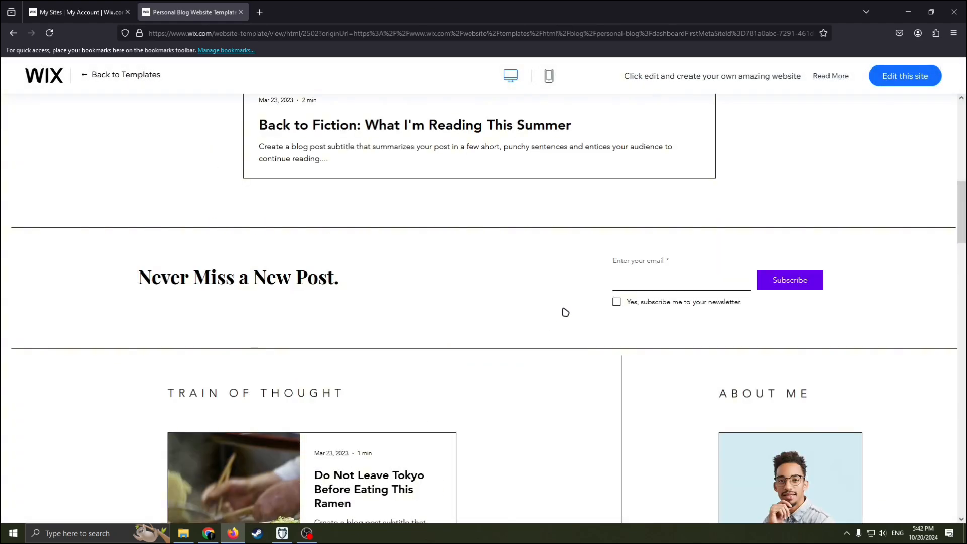
pyautogui.scroll(-3, 537, 310)
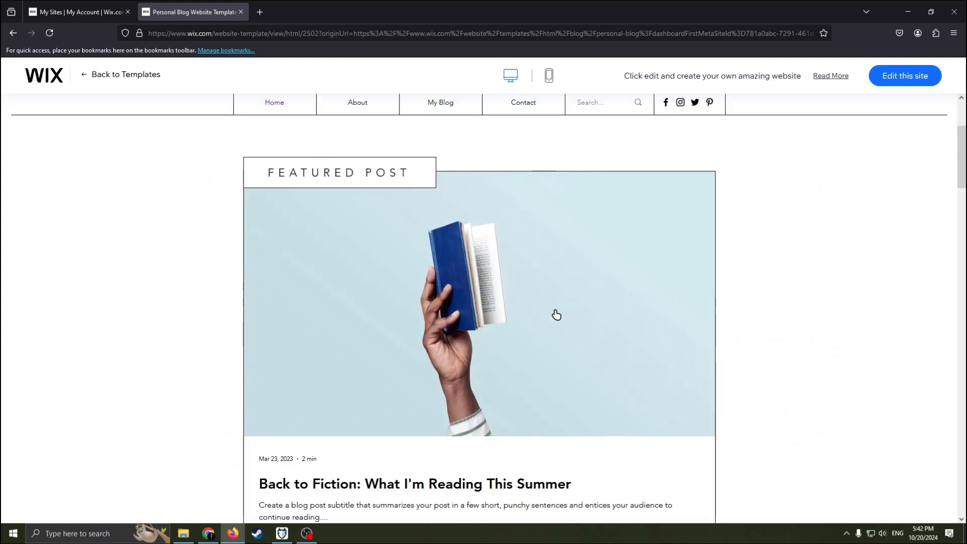
pyautogui.scroll(-20, 422, 212)
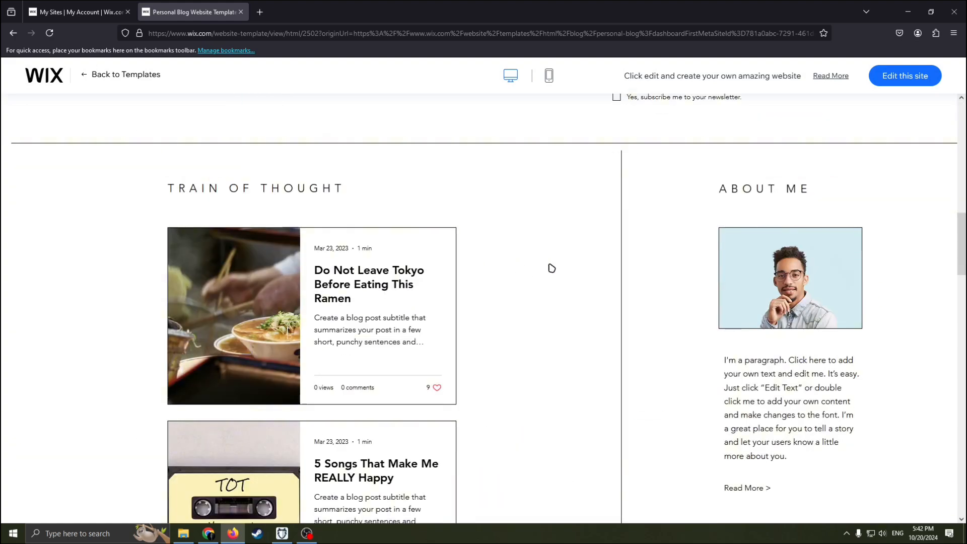
pyautogui.scroll(20, 601, 309)
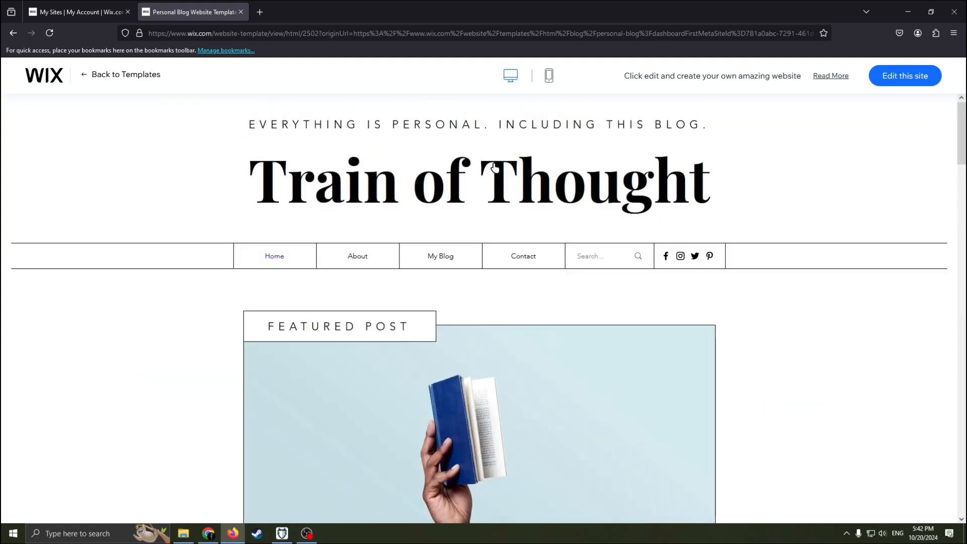
# Step: Return to the Personal Blog templates, open "Train of Thought" for editing, and dismiss the AI content dialog
pyautogui.click(50, 32)
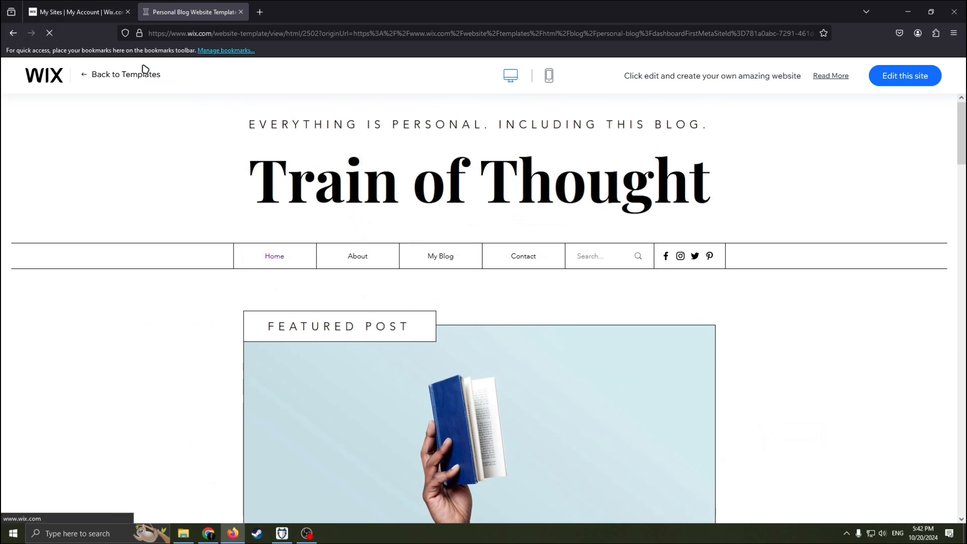
pyautogui.click(95, 75)
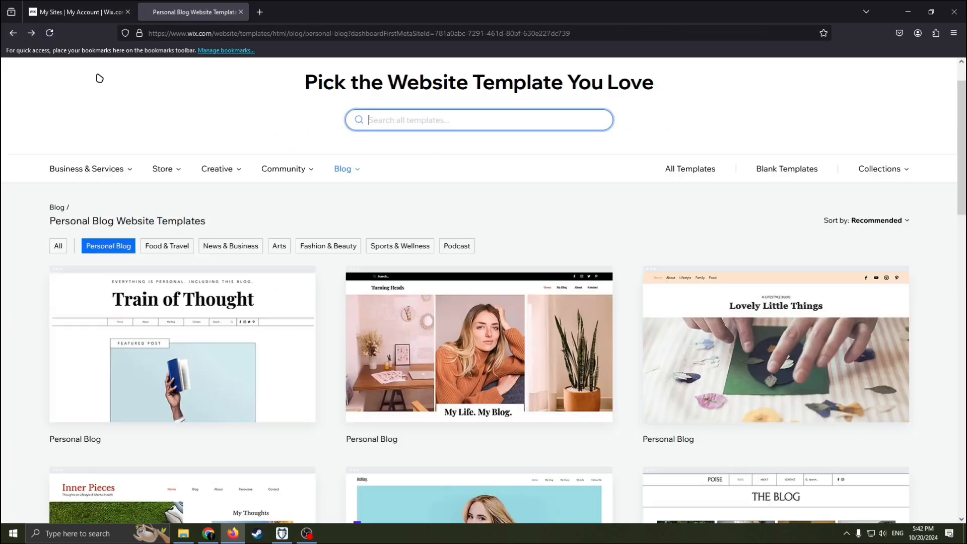
pyautogui.moveTo(272, 278)
pyautogui.click(182, 332)
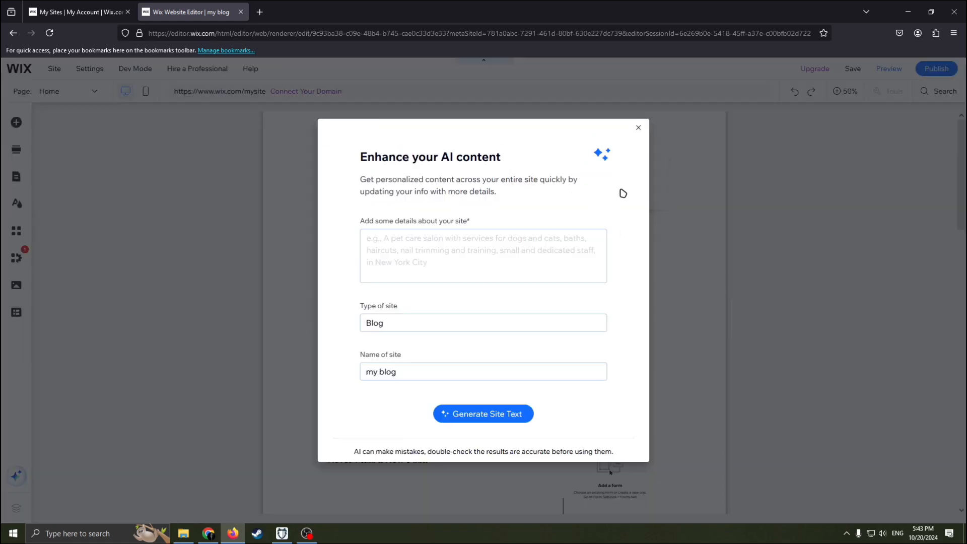
pyautogui.click(638, 129)
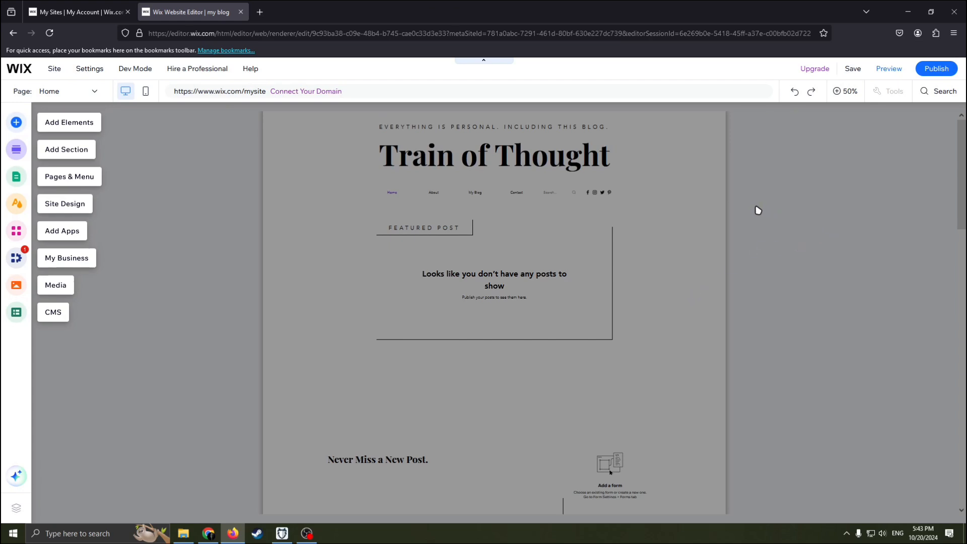
# Step: Open the site's page management and look through the site menu and blog pages
pyautogui.click(838, 92)
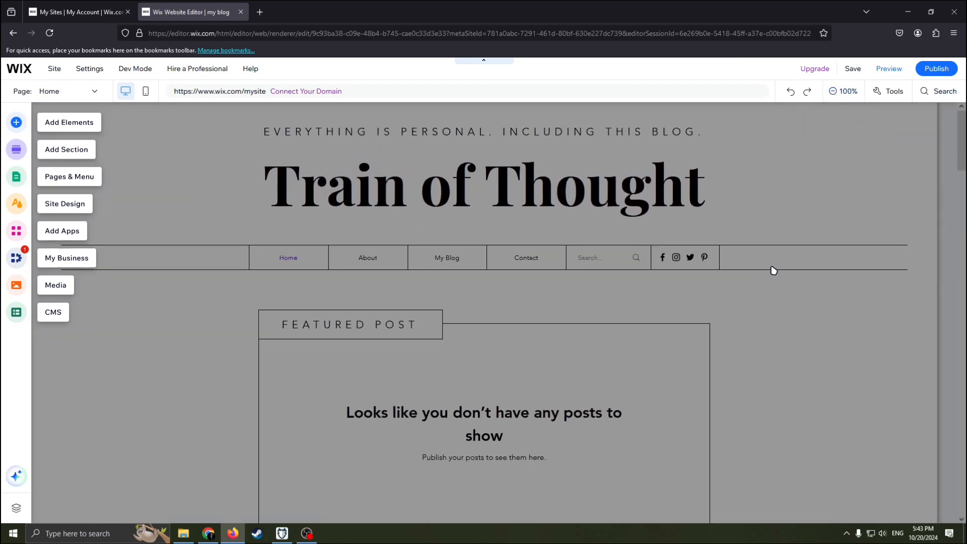
pyautogui.click(833, 95)
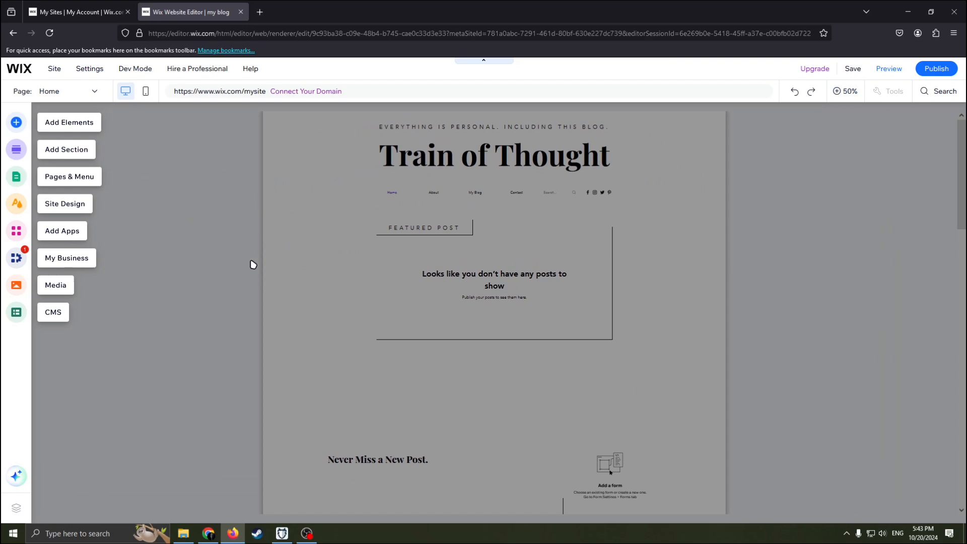
pyautogui.click(60, 91)
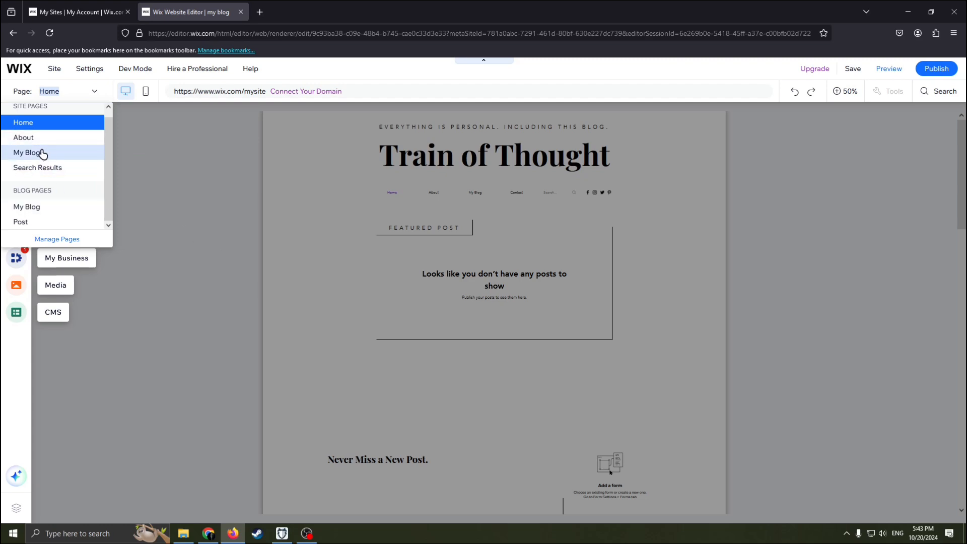
pyautogui.click(70, 240)
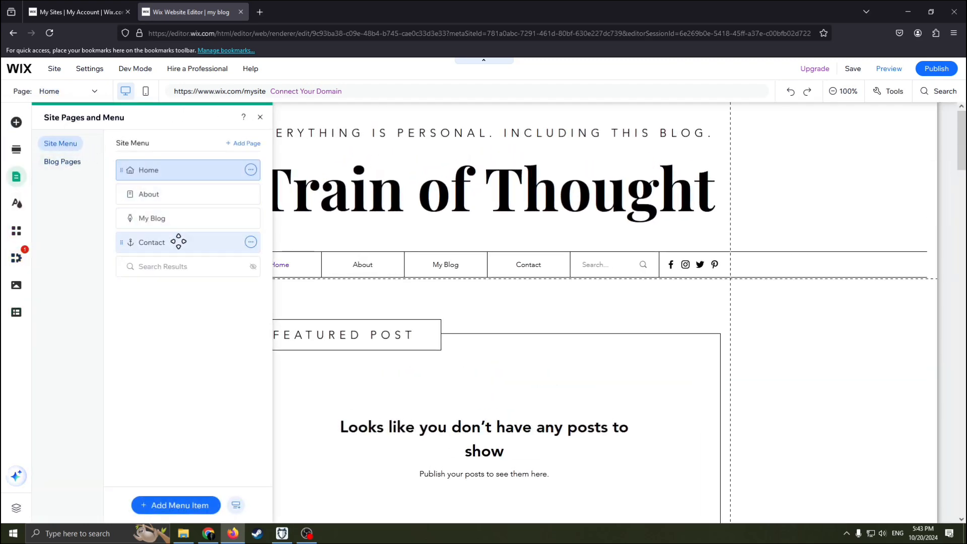
pyautogui.click(160, 195)
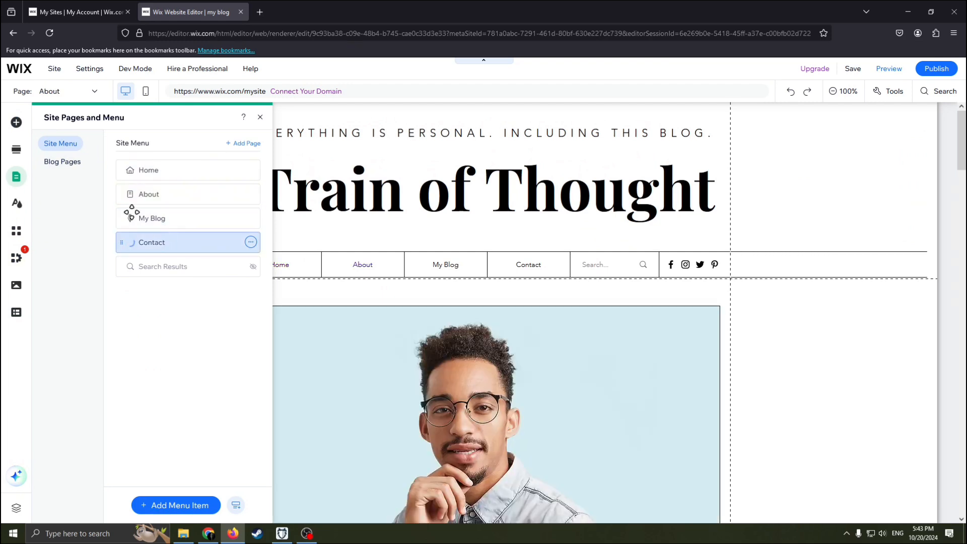
pyautogui.click(62, 161)
pyautogui.click(63, 143)
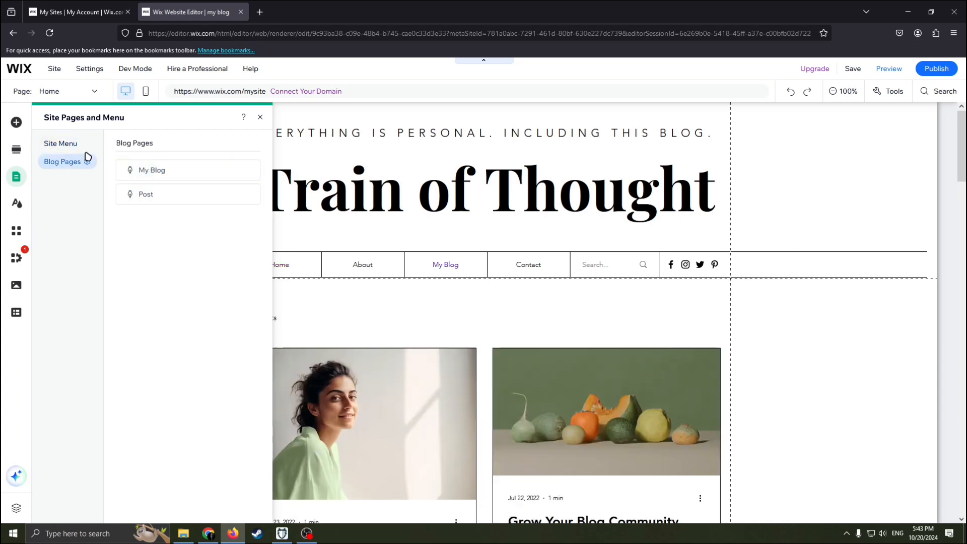
# Step: Delete the Home page from the site menu and close the page management
pyautogui.click(60, 144)
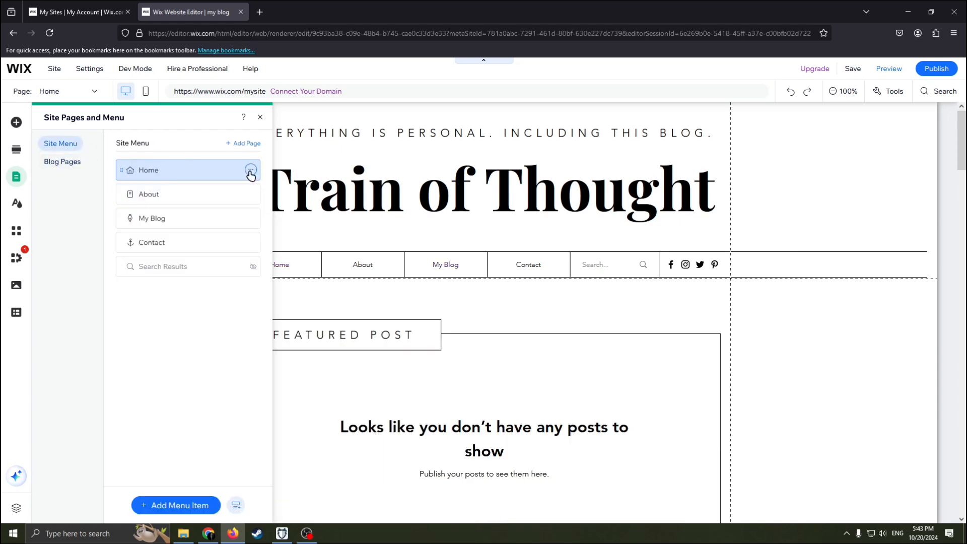
pyautogui.click(251, 170)
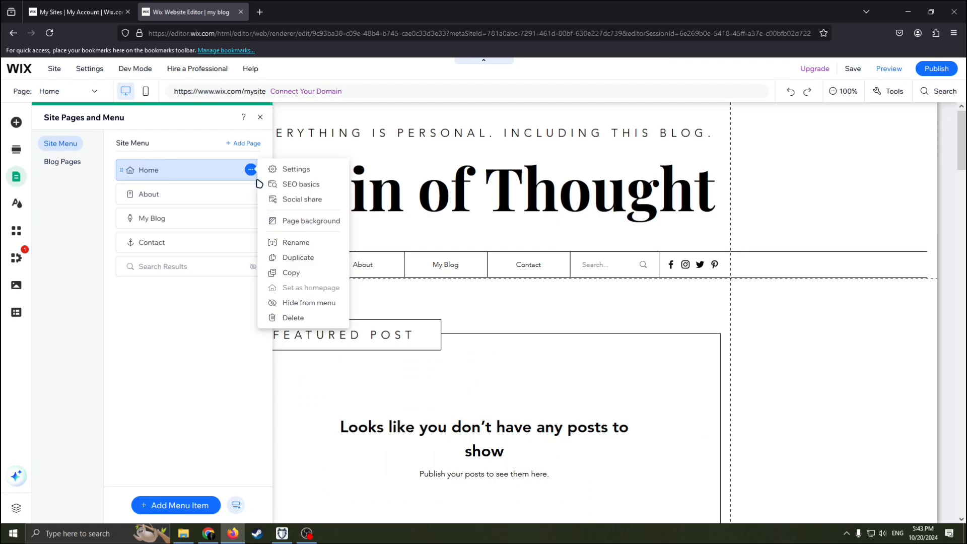
pyautogui.click(293, 318)
pyautogui.click(600, 330)
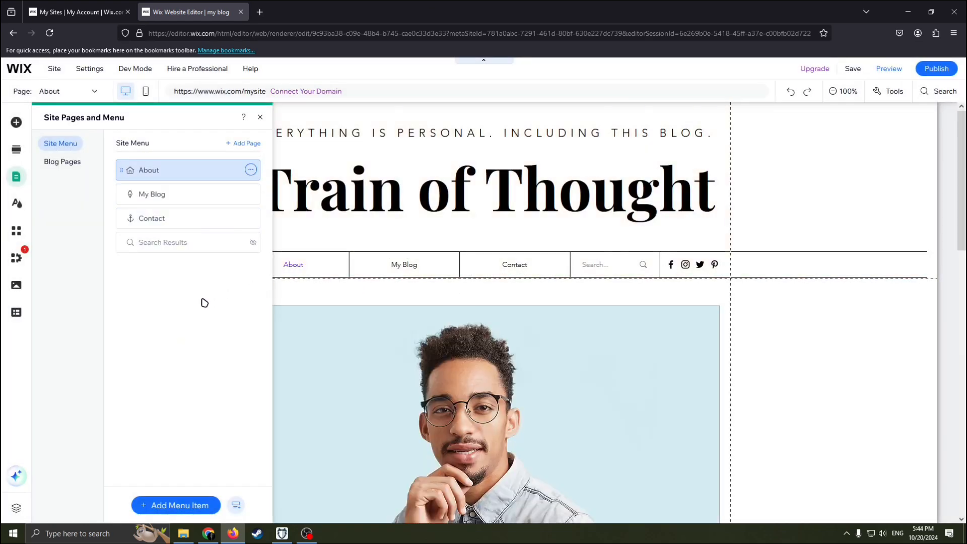
pyautogui.click(261, 119)
# Step: Examine the About page's content and header layout at different zoom levels
pyautogui.scroll(-7, 439, 308)
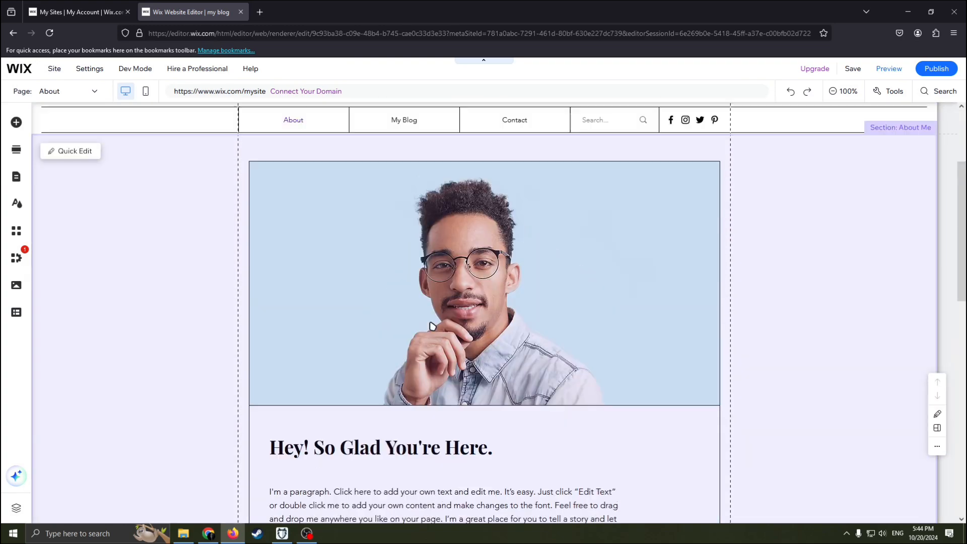
pyautogui.scroll(6, 881, 124)
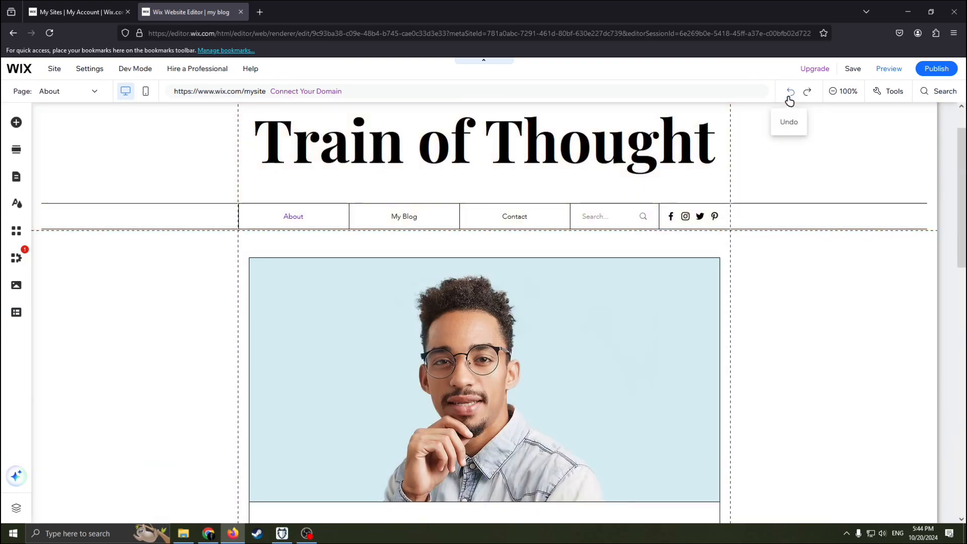
pyautogui.click(831, 92)
pyautogui.scroll(-3, 539, 280)
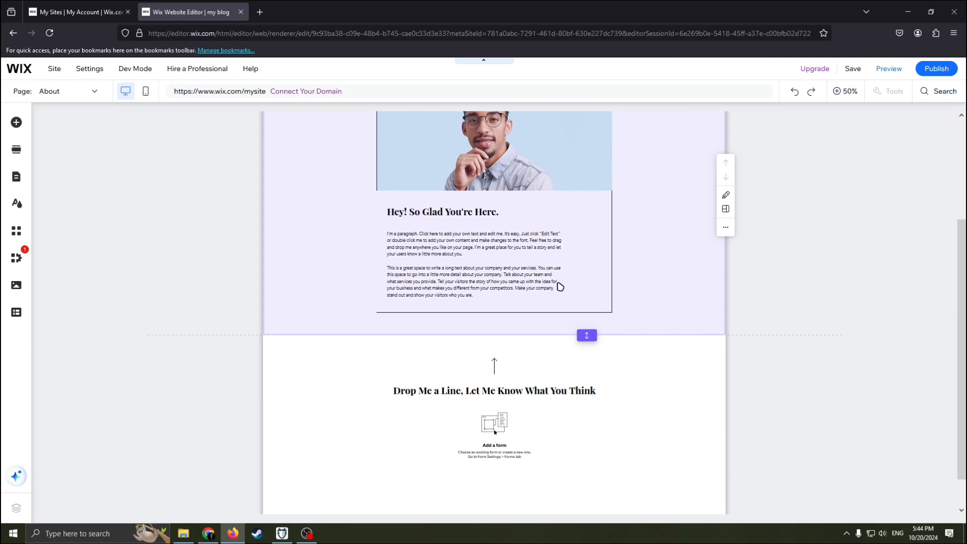
pyautogui.scroll(3, 559, 286)
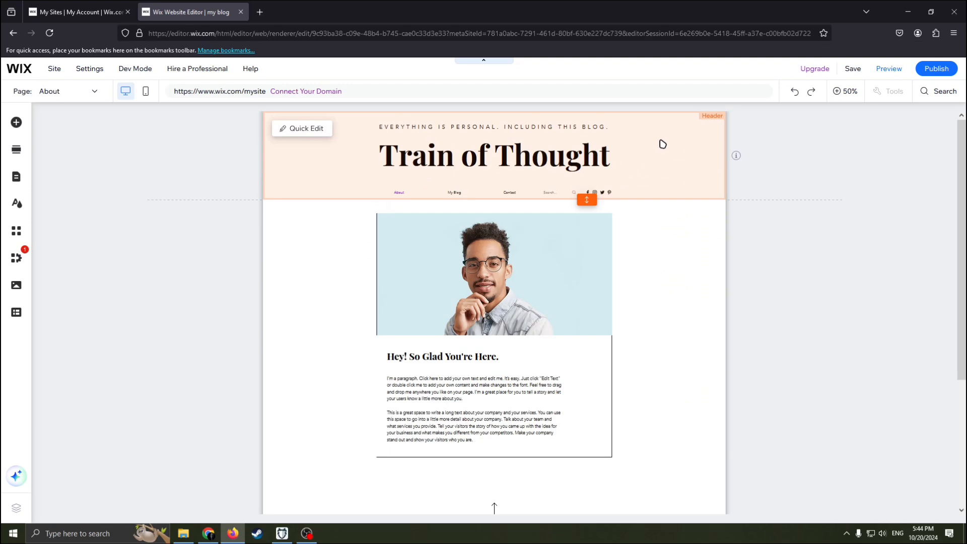
pyautogui.click(635, 165)
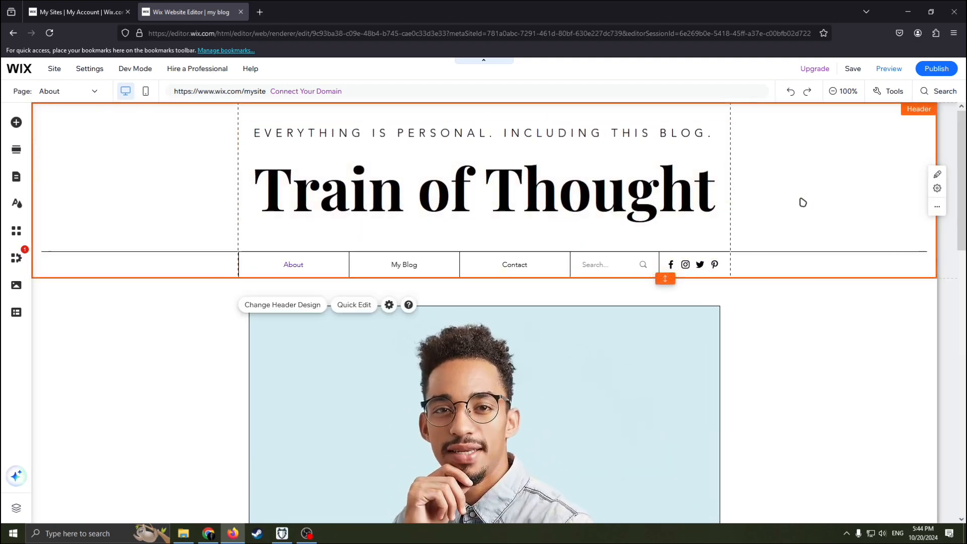
pyautogui.click(170, 352)
pyautogui.click(799, 147)
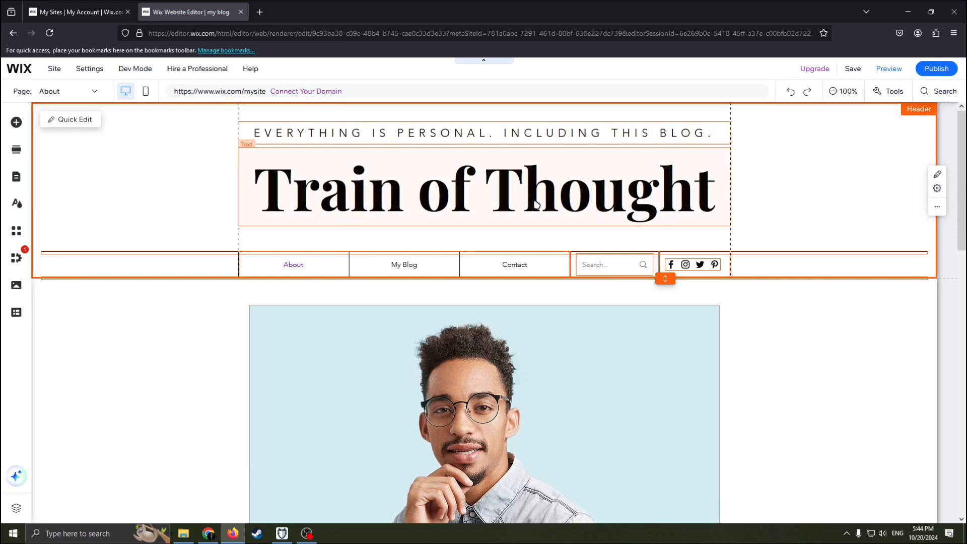
# Step: Remove the "Train of Thought" title text from the header
pyautogui.click(696, 194)
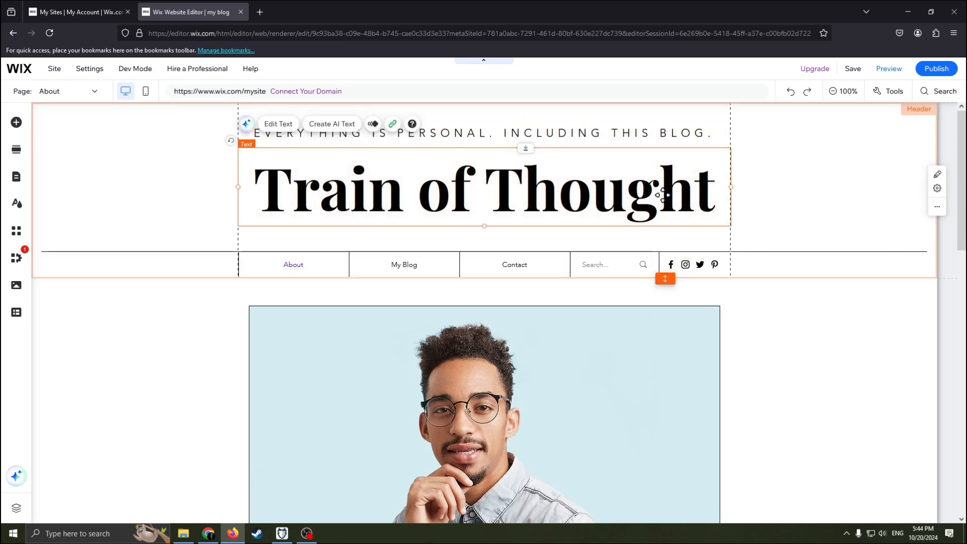
pyautogui.doubleClick(681, 189)
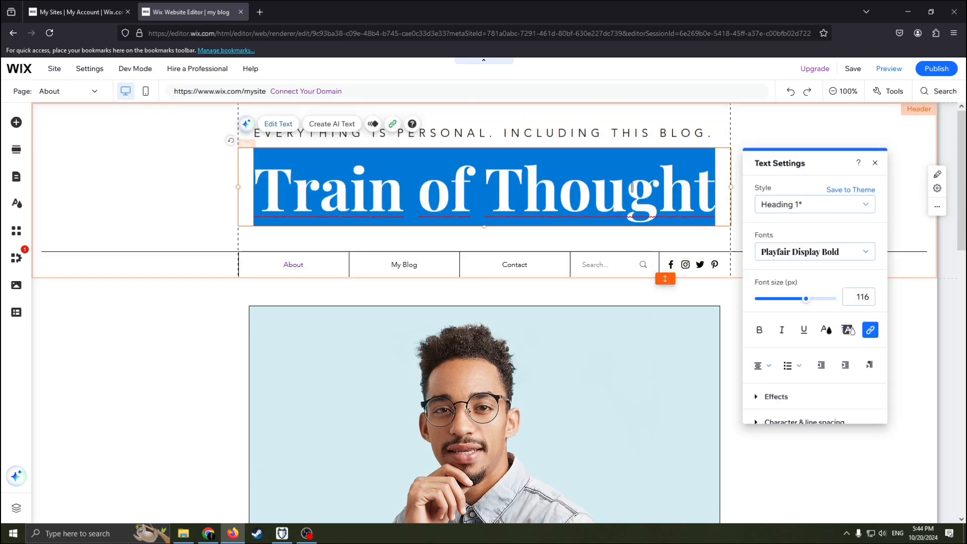
pyautogui.press('BackSpace')
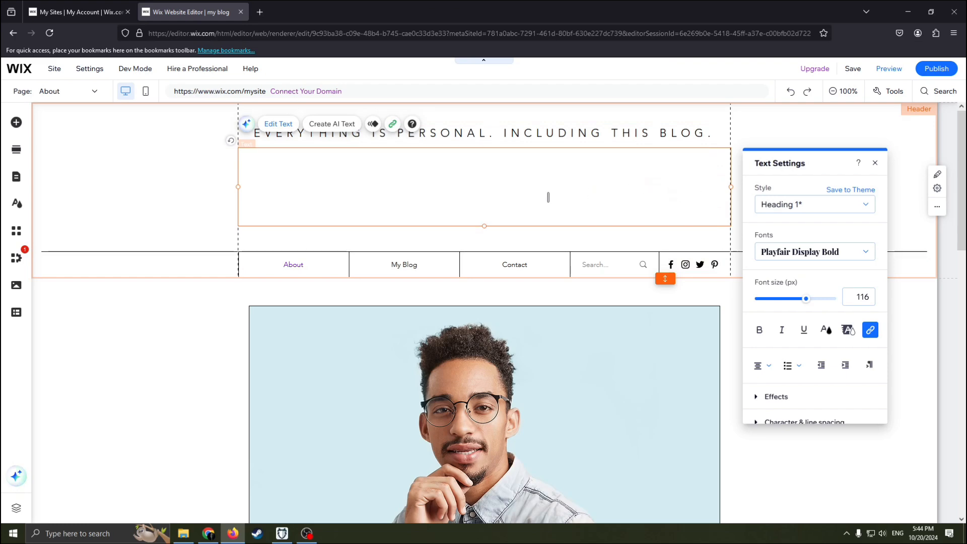
pyautogui.rightClick(480, 187)
pyautogui.click(87, 157)
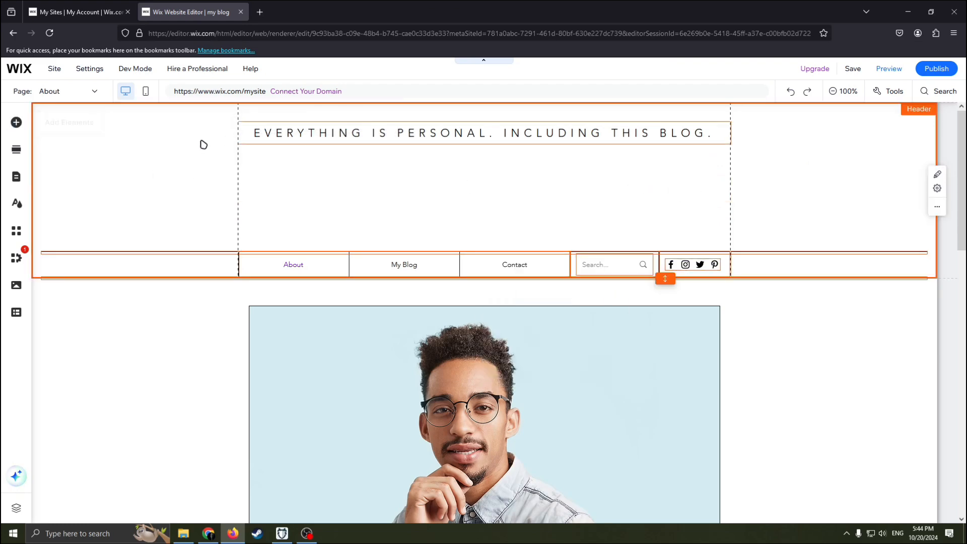
pyautogui.click(16, 123)
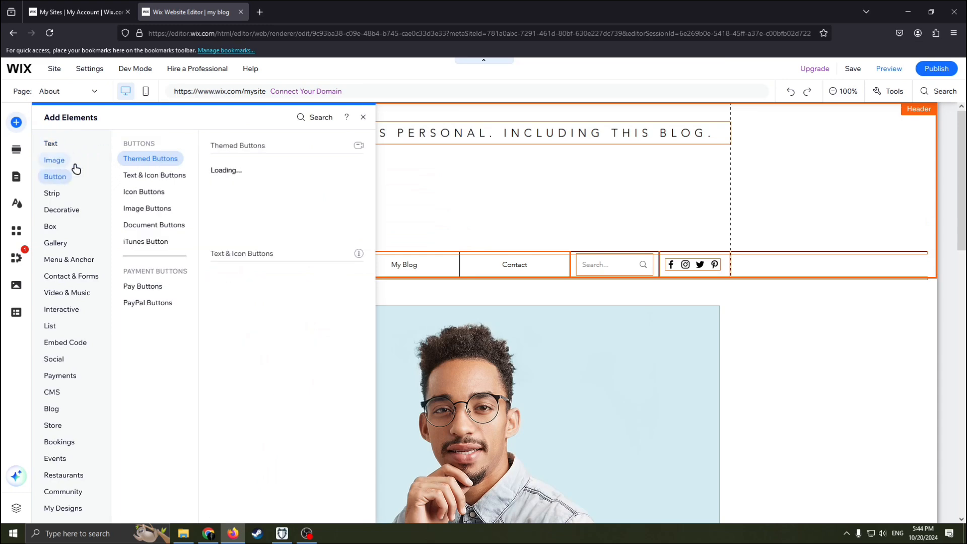
pyautogui.moveTo(60, 160)
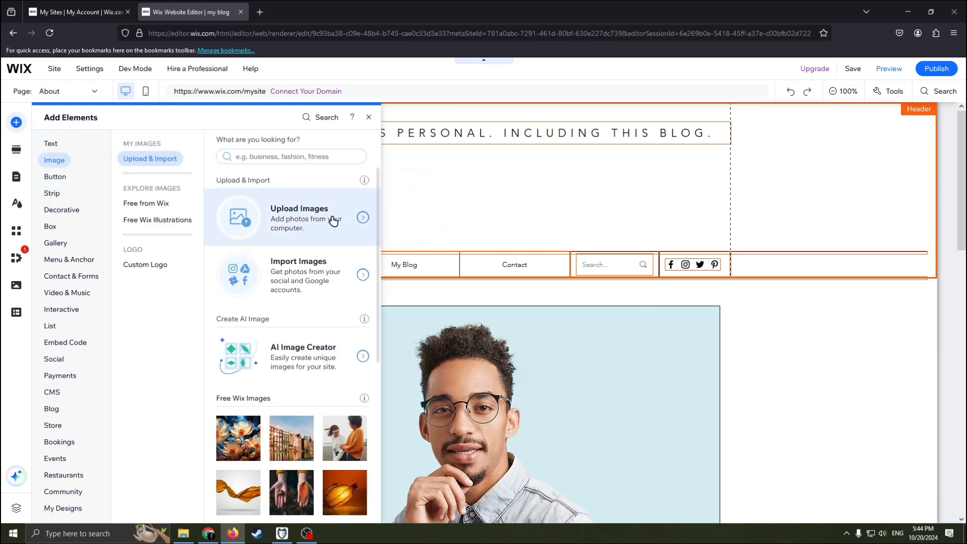
pyautogui.click(364, 220)
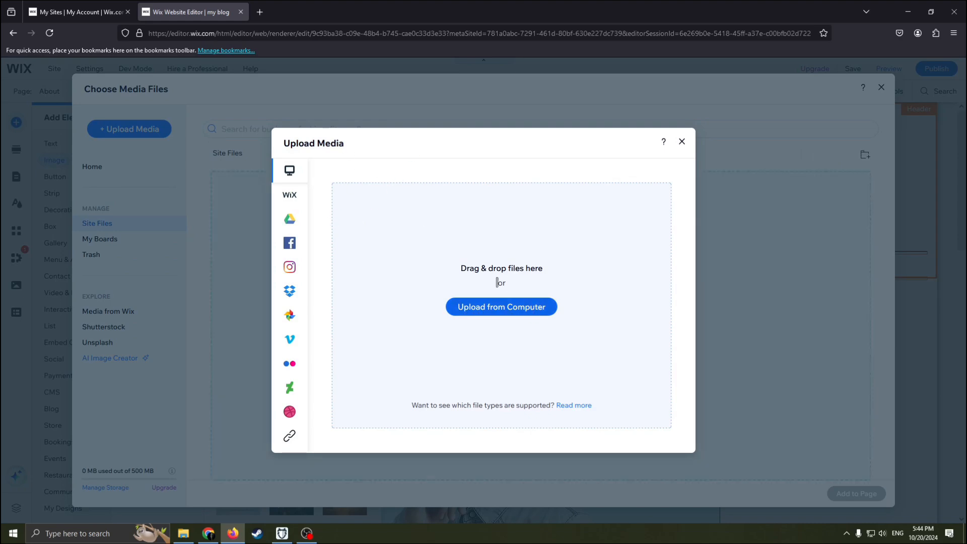
pyautogui.click(684, 143)
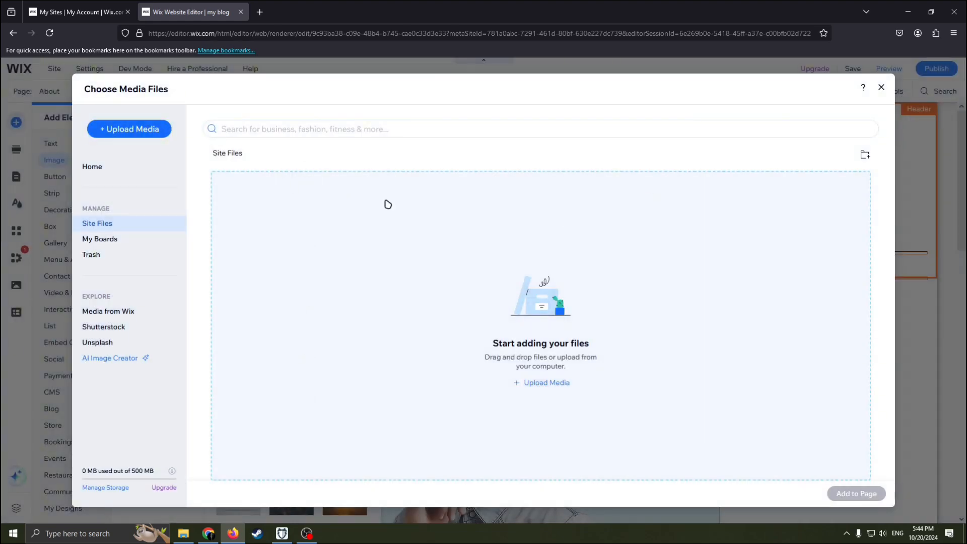
pyautogui.click(863, 88)
pyautogui.click(592, 166)
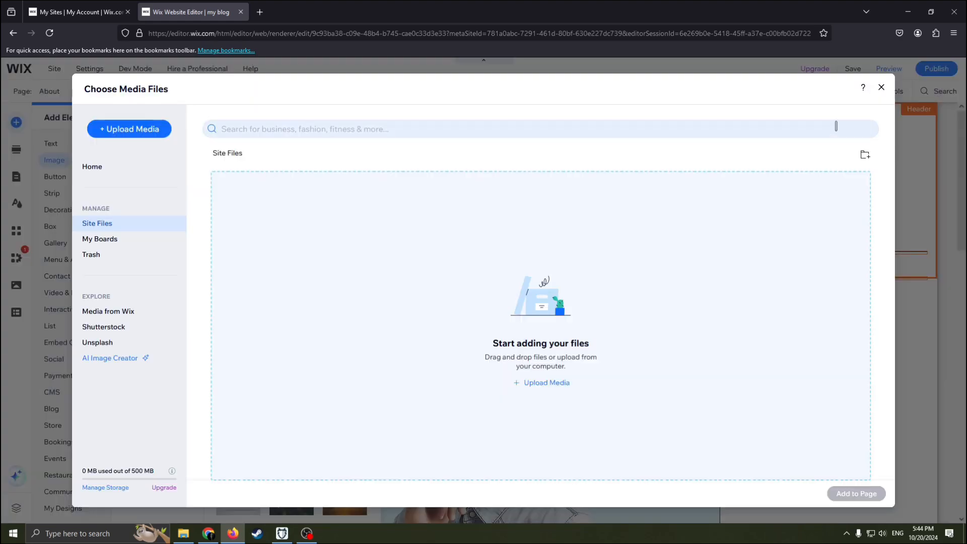
pyautogui.click(882, 87)
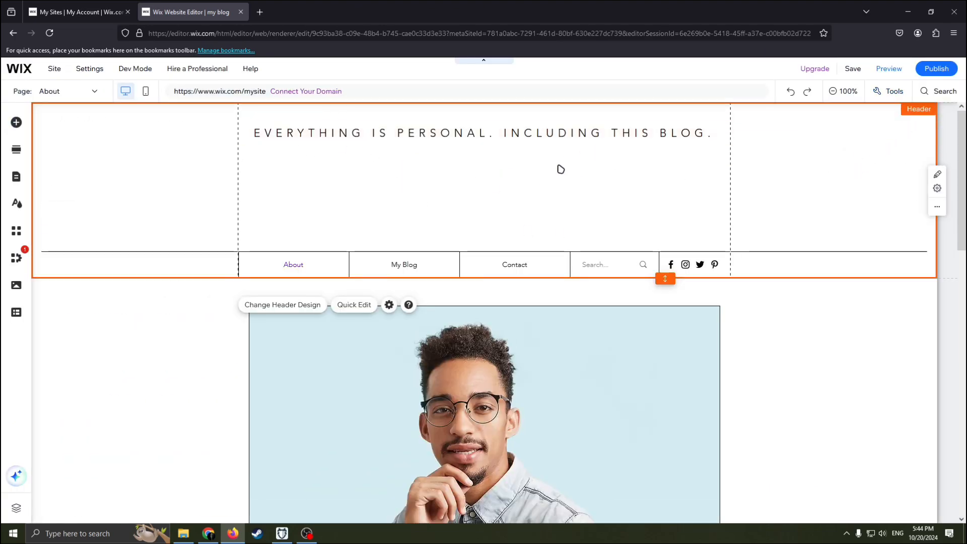
# Step: Add a Heading 1 themed text to the header between the tagline and the navigation menu
pyautogui.rightClick(456, 195)
pyautogui.click(444, 197)
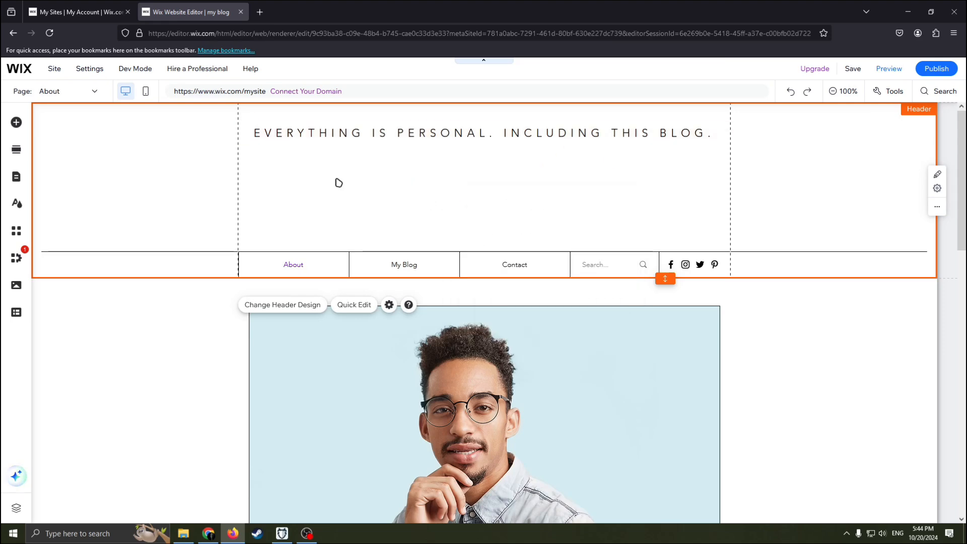
pyautogui.click(20, 125)
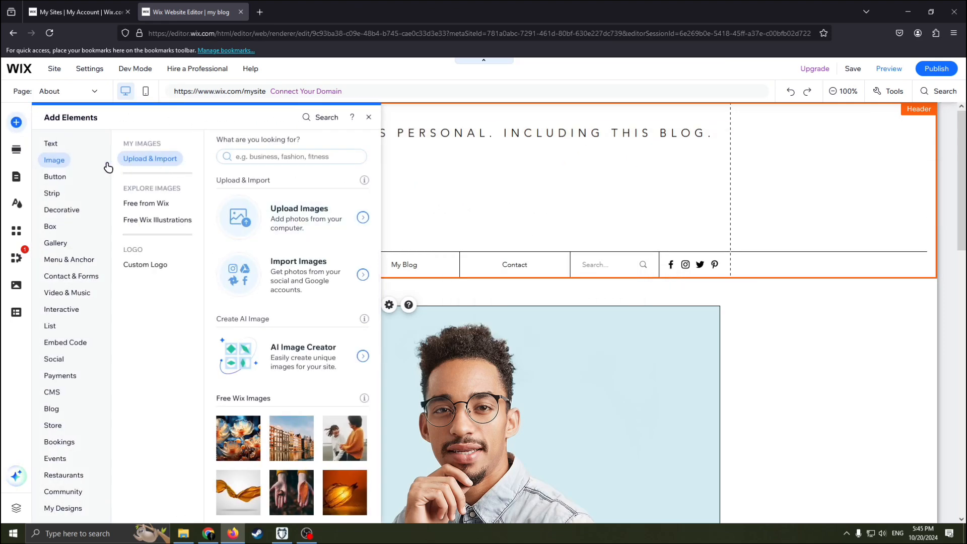
pyautogui.click(56, 145)
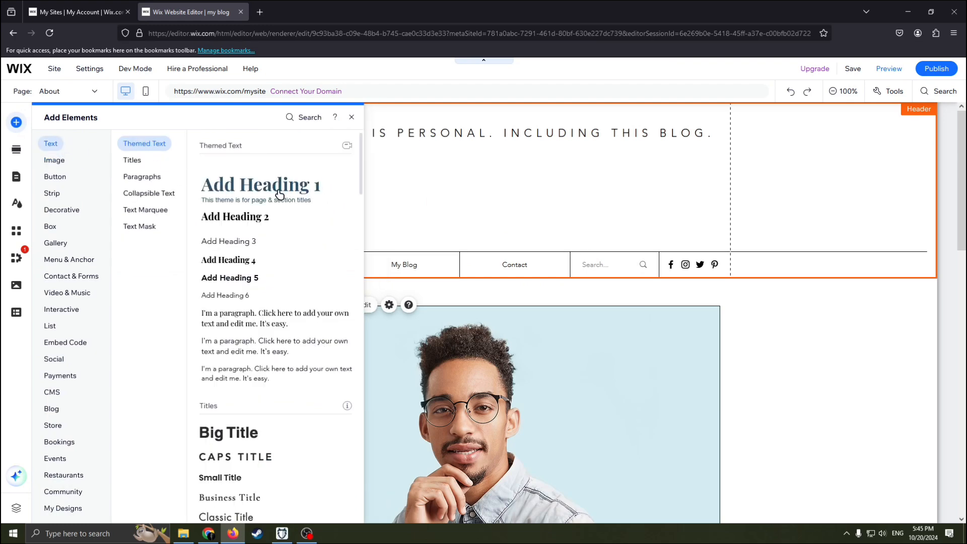
pyautogui.moveTo(303, 196); pyautogui.dragTo(519, 242)
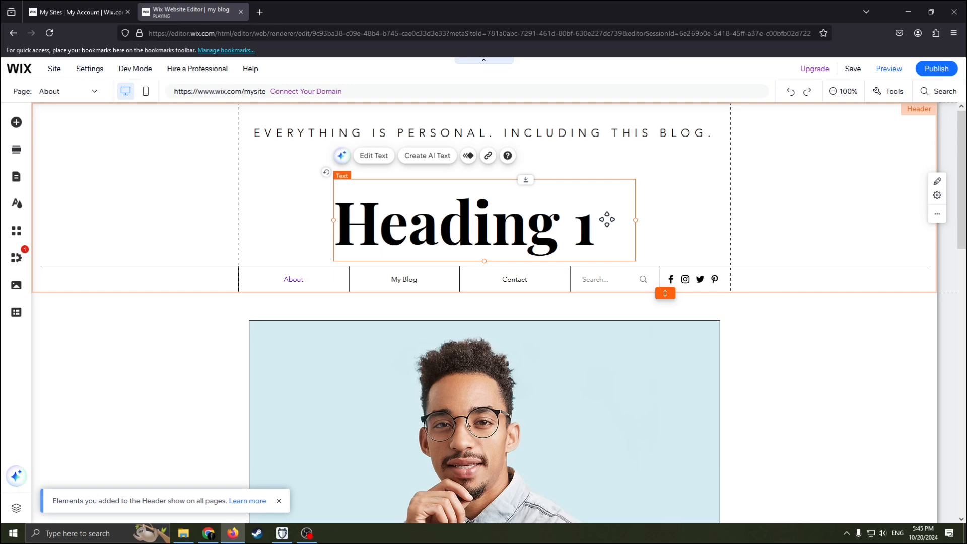
# Step: Replace the new header heading's placeholder text with "Name of my blog"
pyautogui.press('Delete')
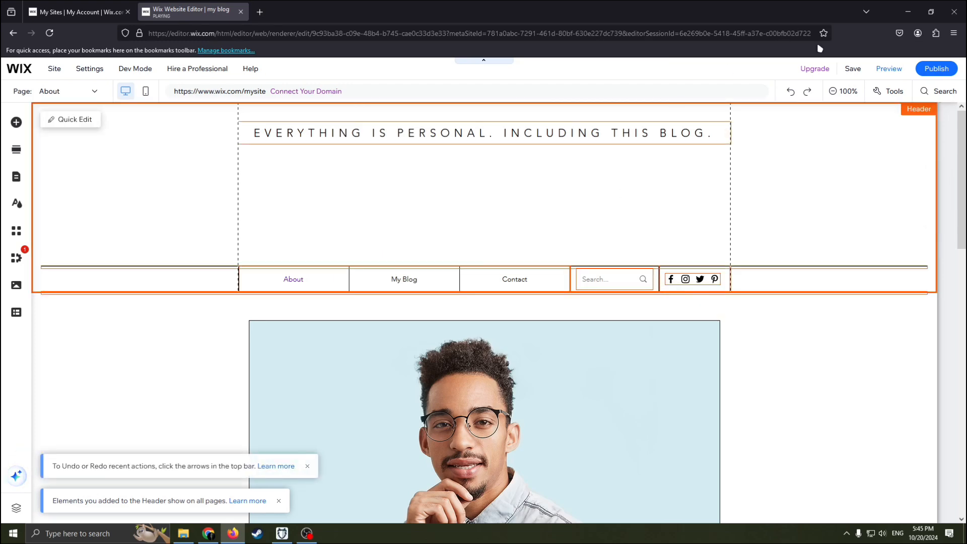
pyautogui.click(791, 91)
pyautogui.doubleClick(596, 228)
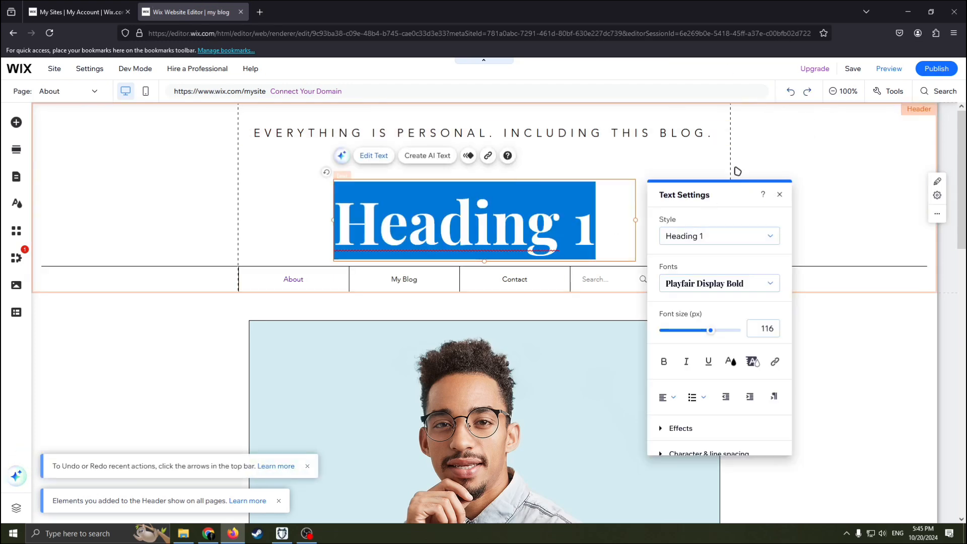
pyautogui.press('Delete')
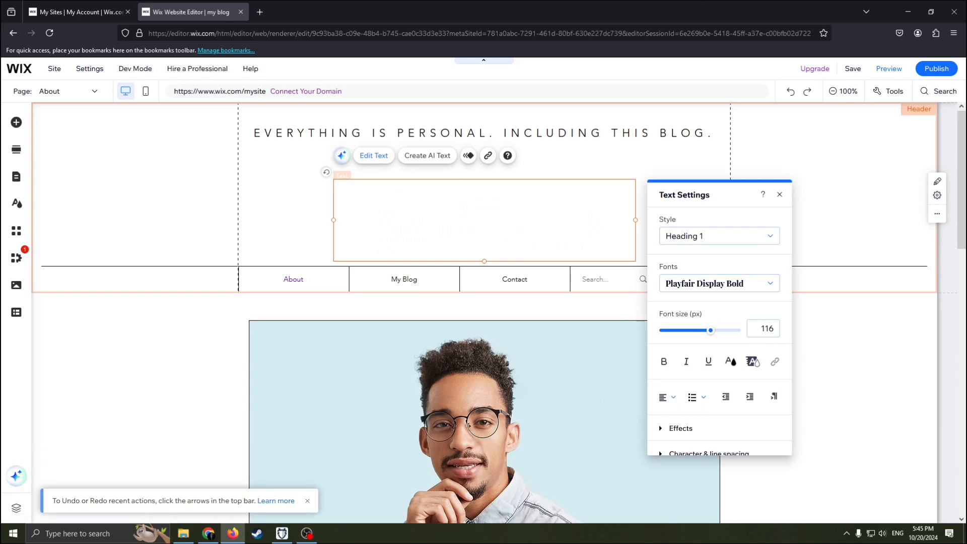
pyautogui.write('Nam')
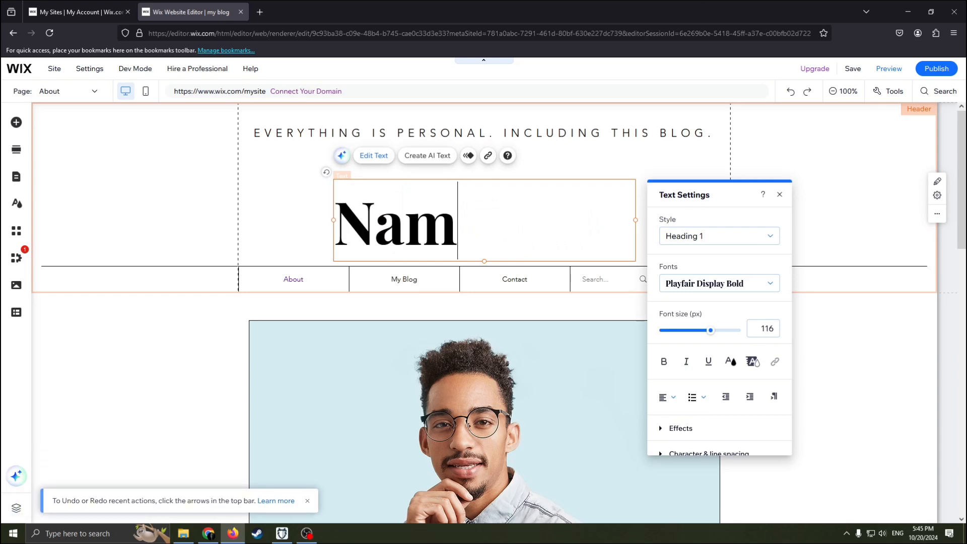
pyautogui.write('e of')
pyautogui.write('my blo')
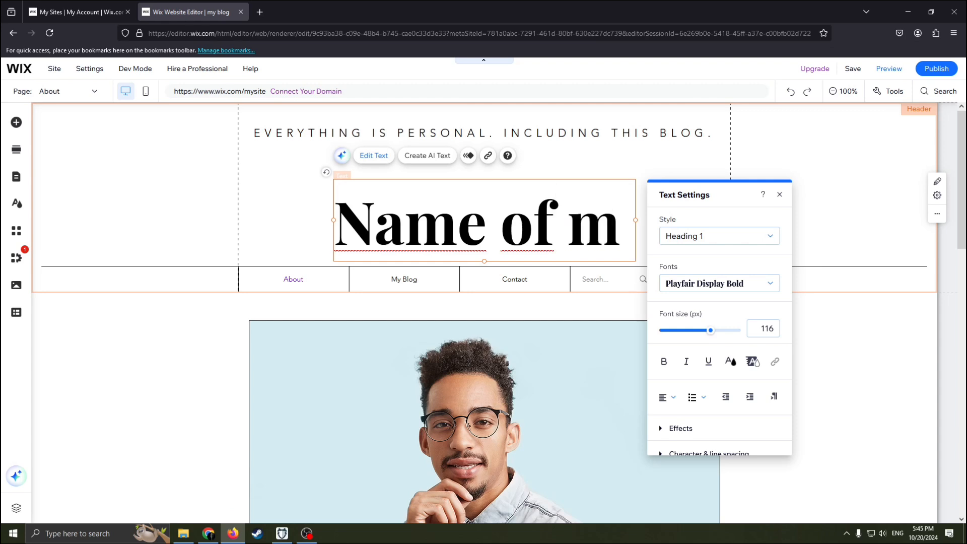
pyautogui.write('g')
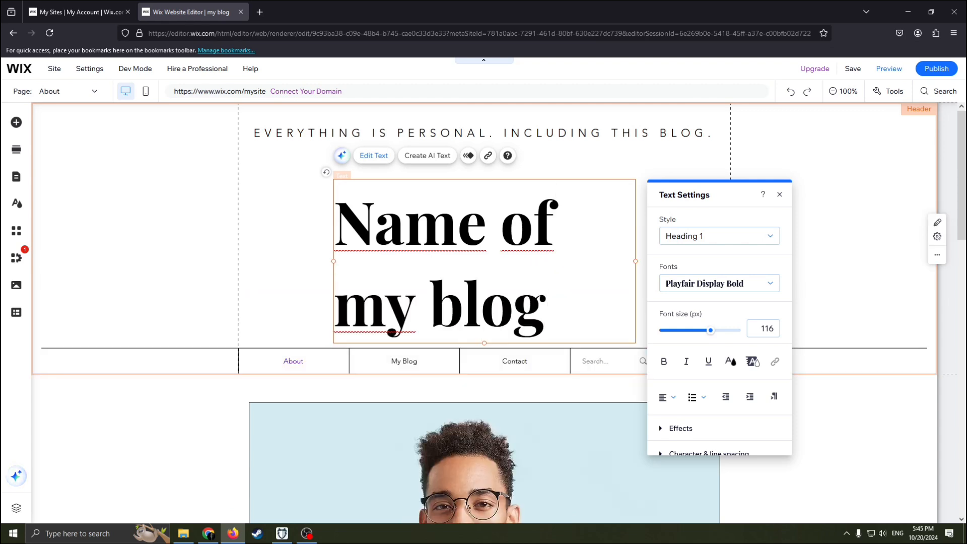
pyautogui.press('Return')
pyautogui.press('BackSpace')
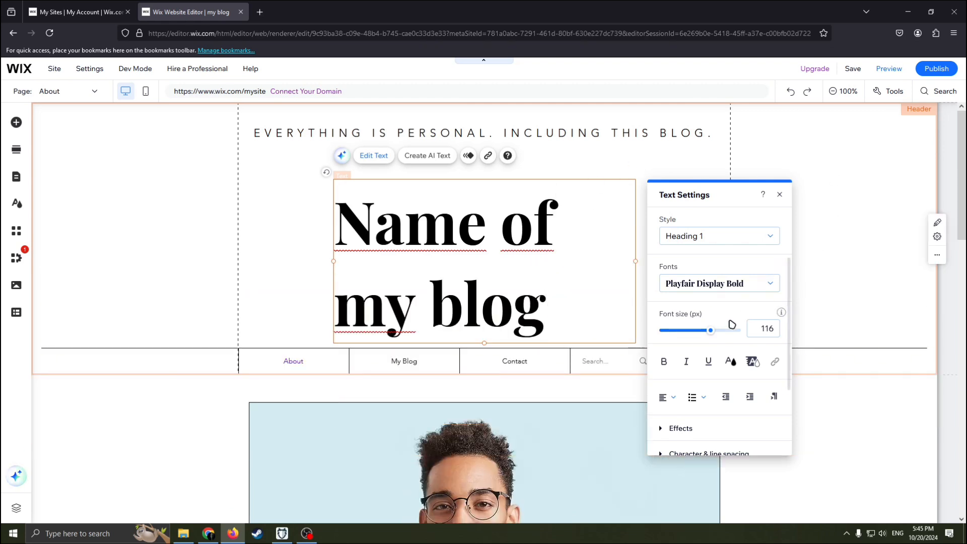
# Step: Reduce the font size of the whole "Name of my blog" heading until it fits on one line
pyautogui.moveTo(713, 334); pyautogui.dragTo(703, 335)
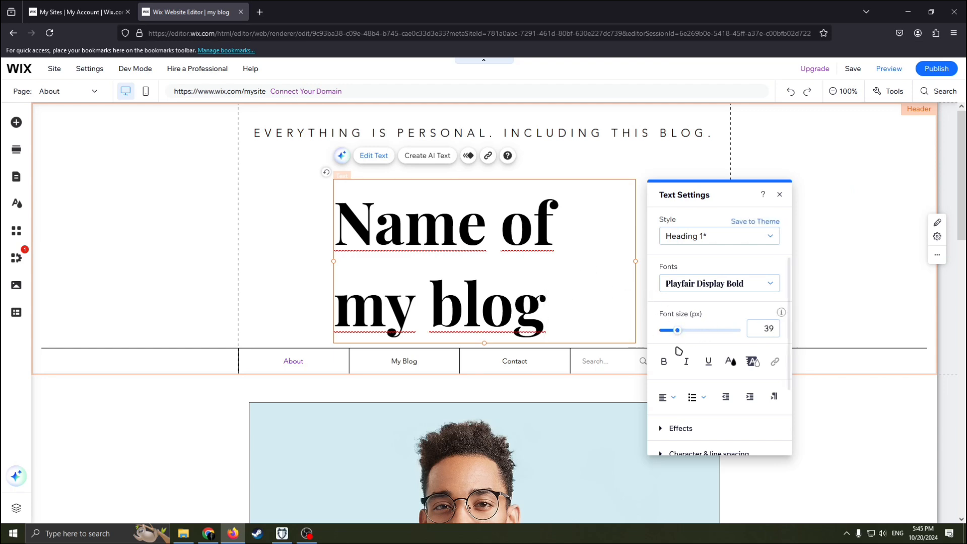
pyautogui.press('Return')
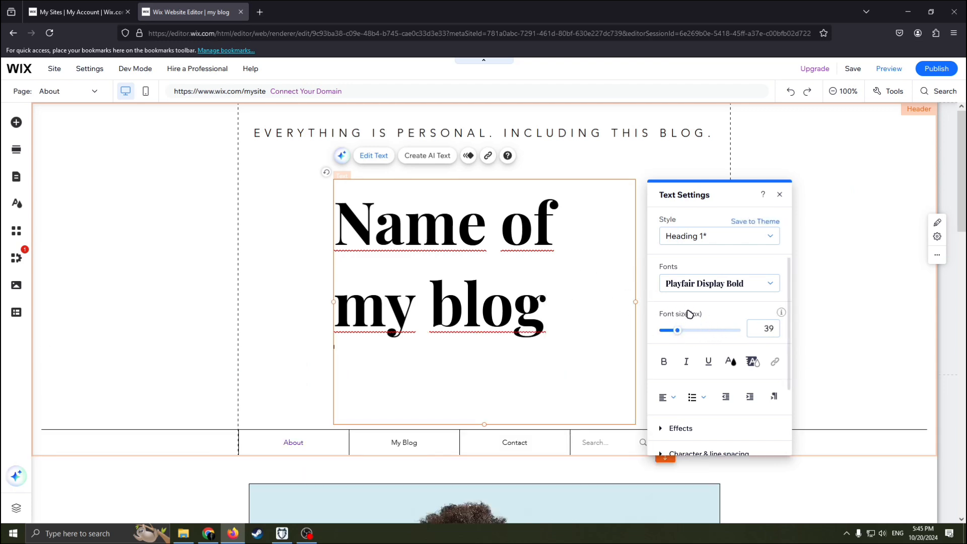
pyautogui.hotkey('ctrl', 'a')
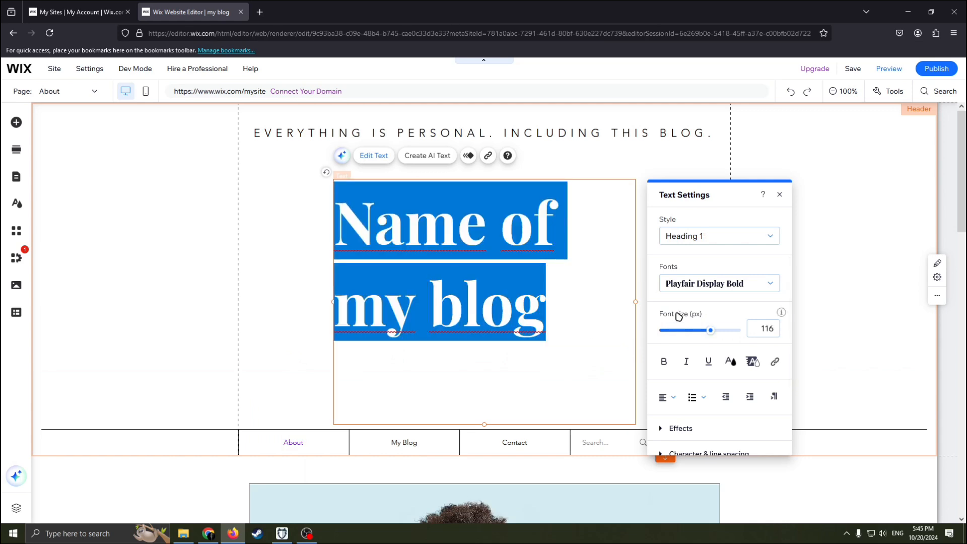
pyautogui.moveTo(712, 335); pyautogui.dragTo(688, 334)
pyautogui.click(526, 323)
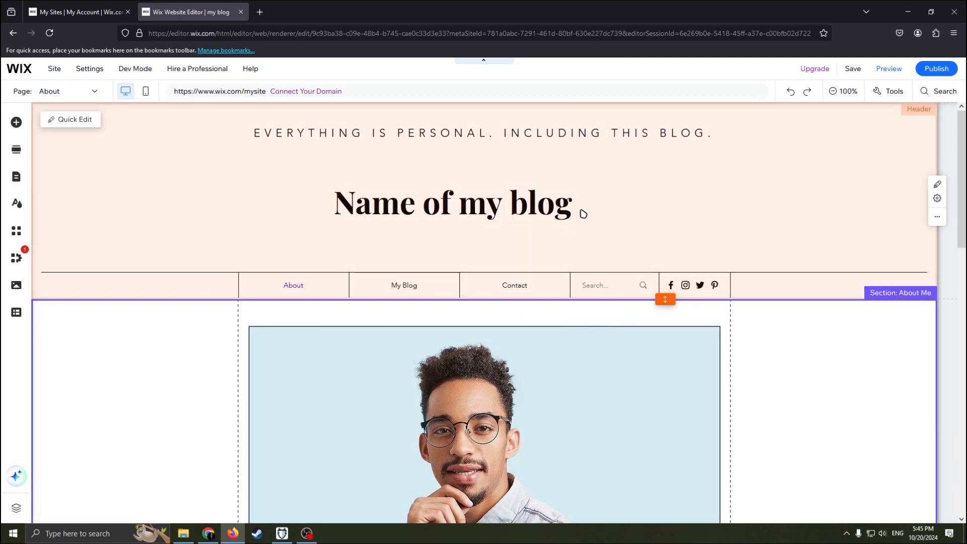
# Step: Add the four-column Contact section with address, phone, email and social links between the About content and the footer form
pyautogui.scroll(-15, 635, 222)
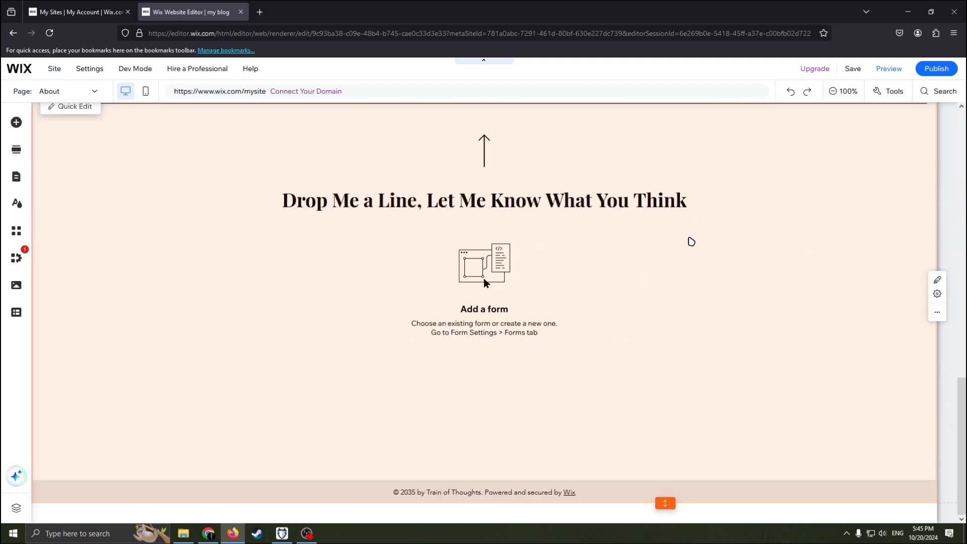
pyautogui.scroll(15, 486, 318)
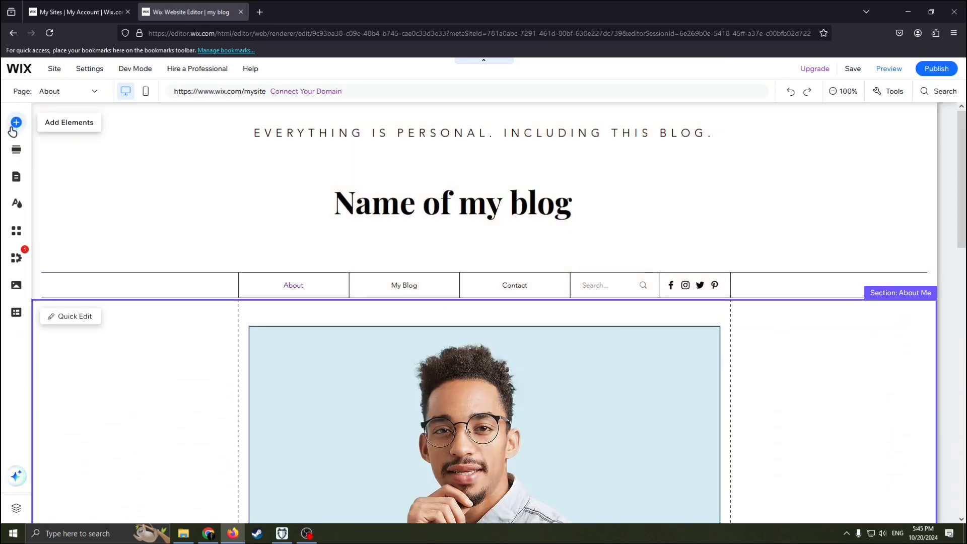
pyautogui.click(13, 129)
pyautogui.click(16, 149)
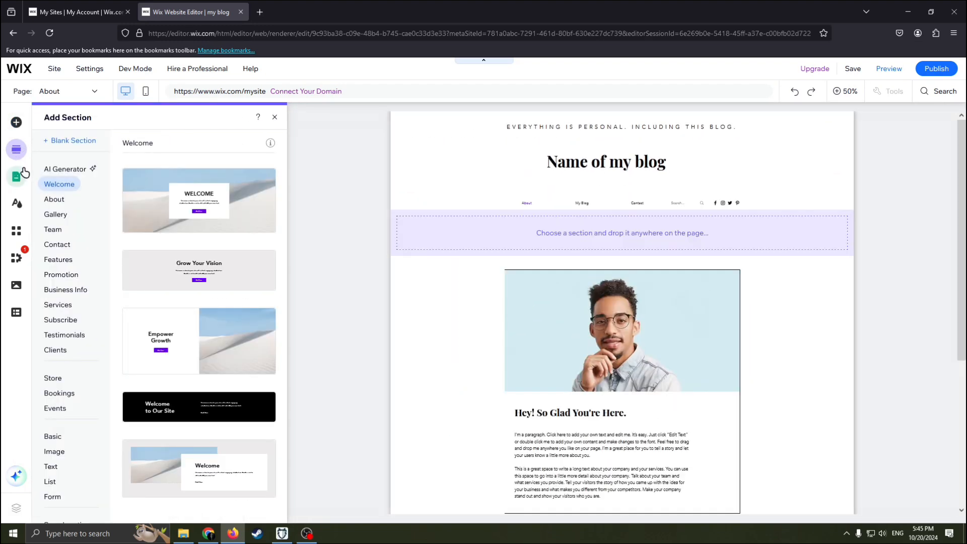
pyautogui.click(61, 247)
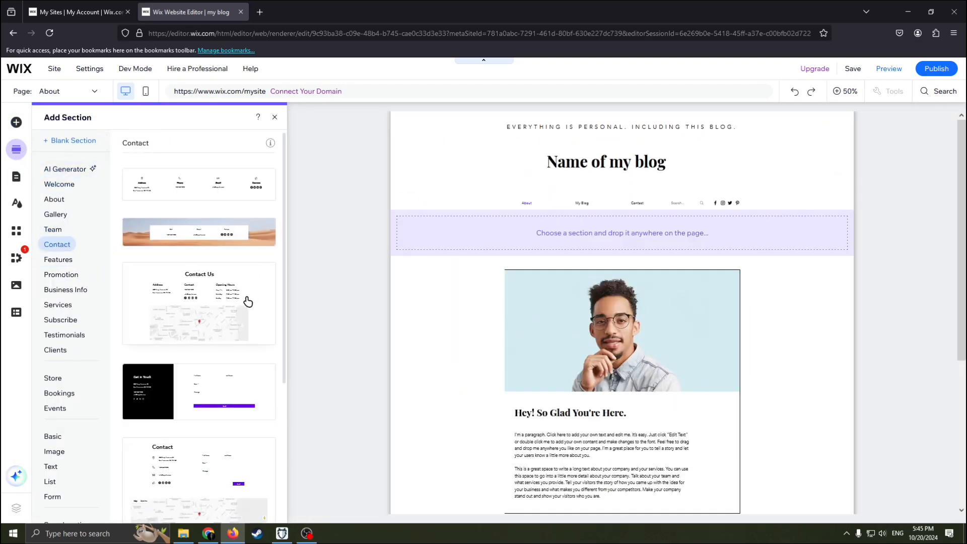
pyautogui.scroll(-4, 209, 312)
pyautogui.scroll(4, 207, 342)
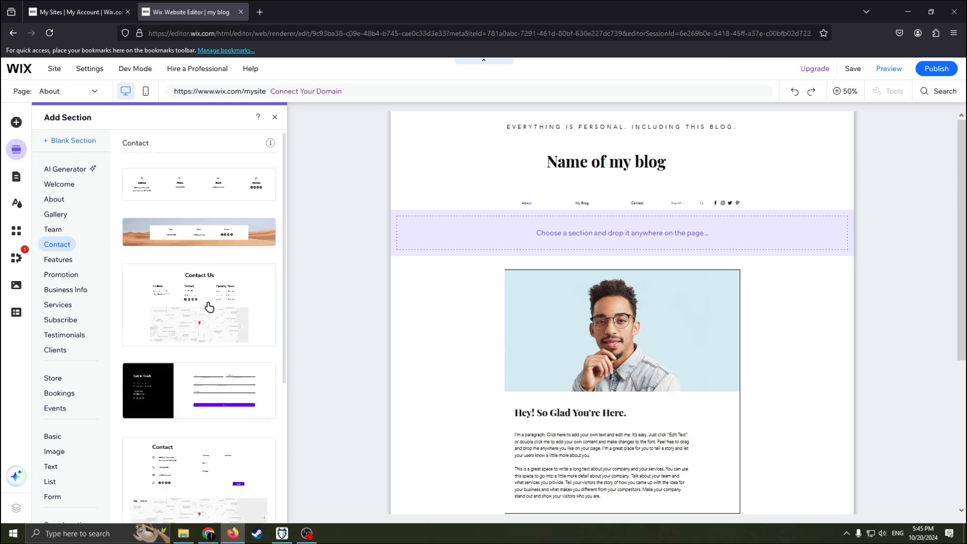
pyautogui.moveTo(197, 192); pyautogui.dragTo(636, 413)
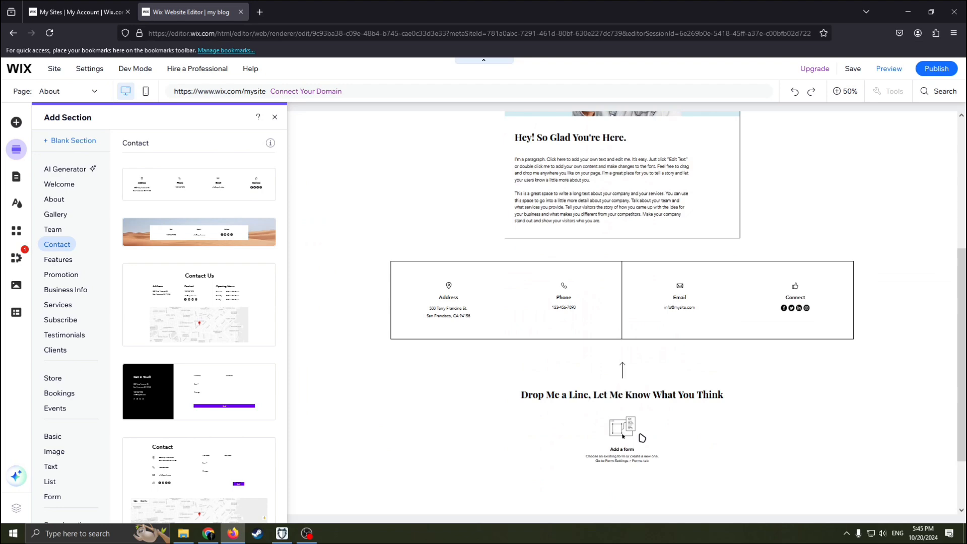
# Step: Look over the Phone, Email and Connect columns of the new Contact section
pyautogui.scroll(-10, 554, 373)
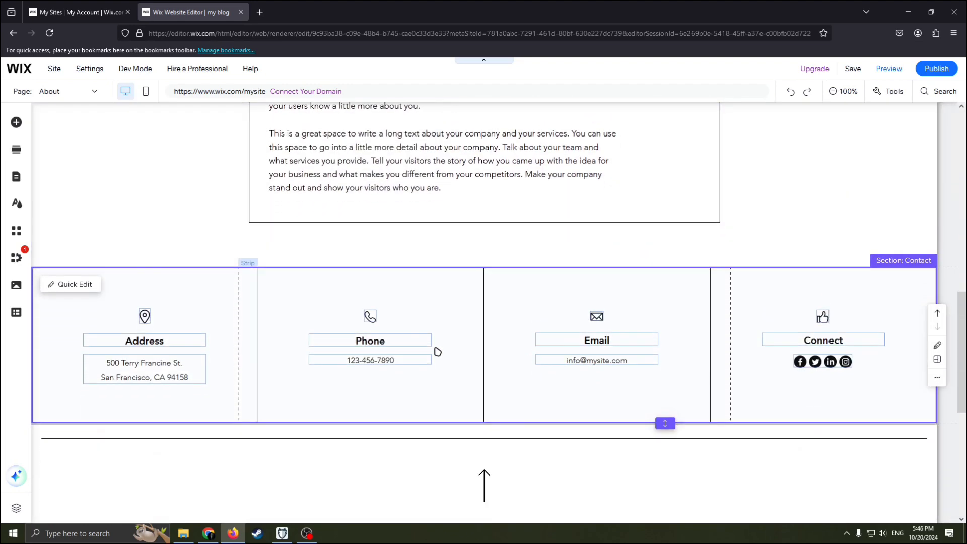
pyautogui.click(391, 357)
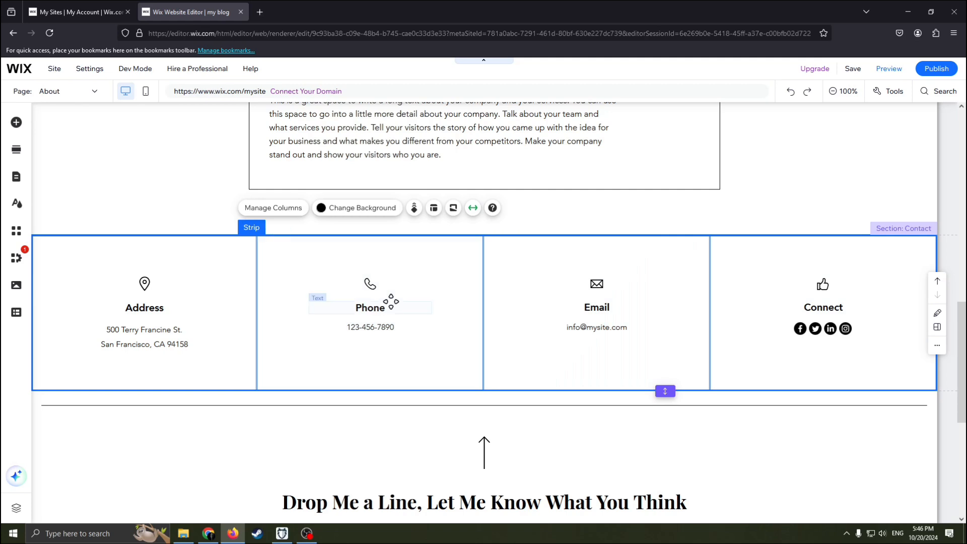
pyautogui.click(625, 302)
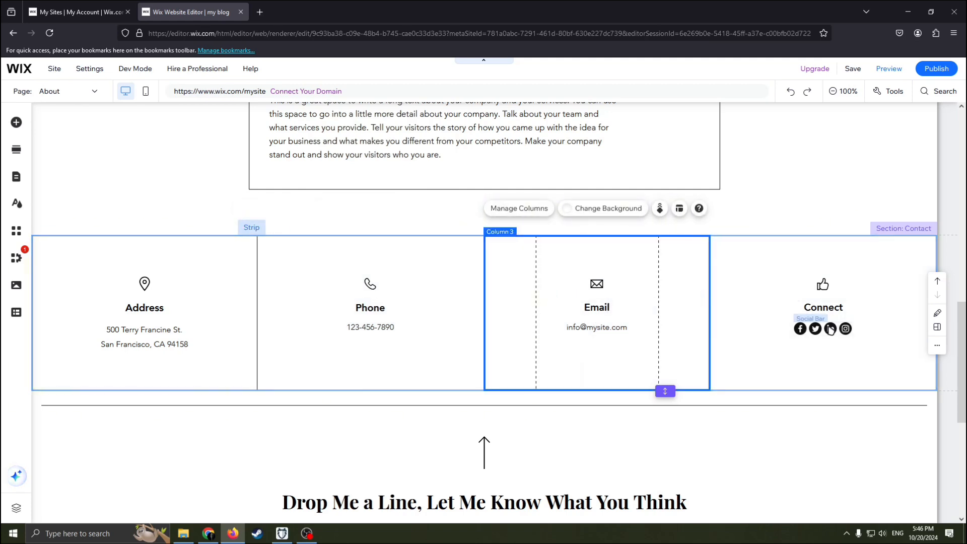
pyautogui.click(841, 338)
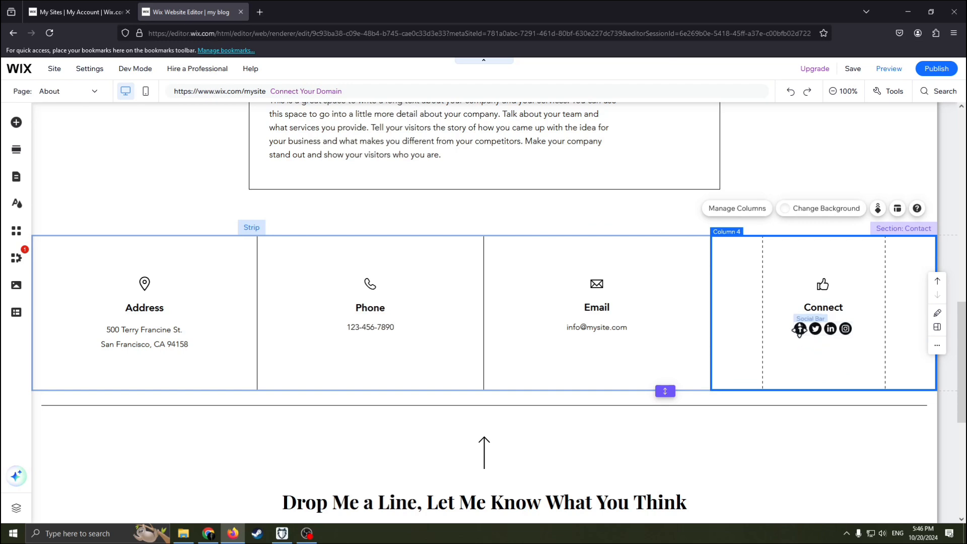
# Step: Review the options and social link settings of the Connect column's social bar, including the Facebook icon's link
pyautogui.rightClick(813, 339)
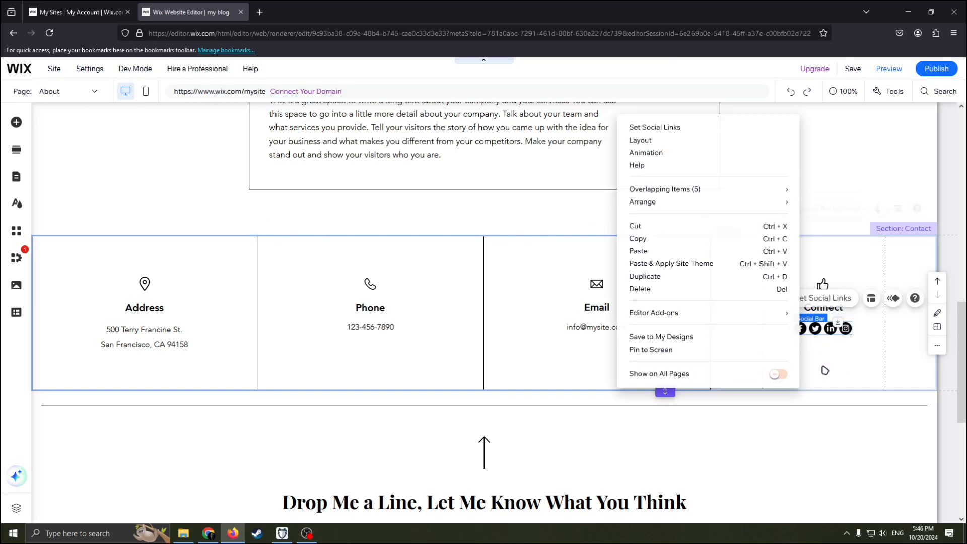
pyautogui.click(853, 356)
pyautogui.doubleClick(805, 331)
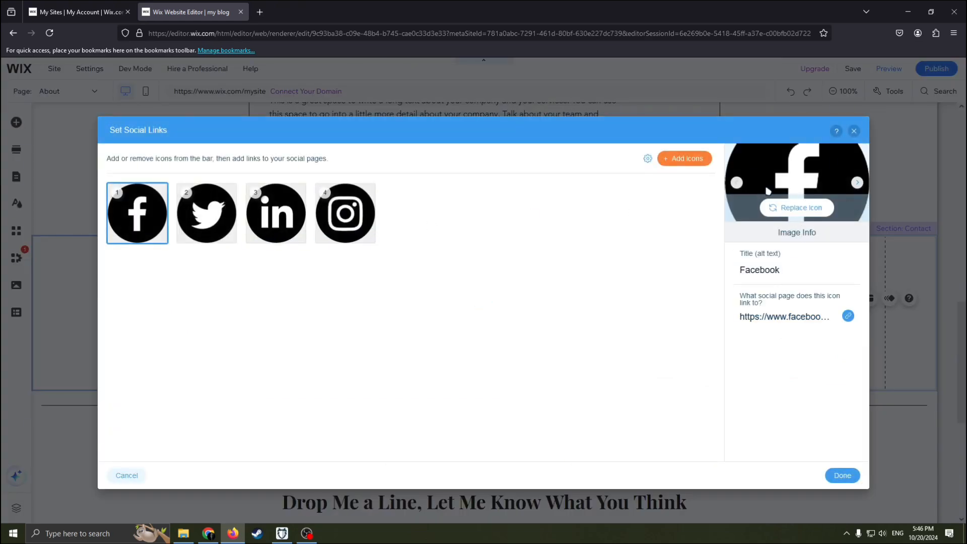
pyautogui.click(854, 132)
pyautogui.rightClick(846, 332)
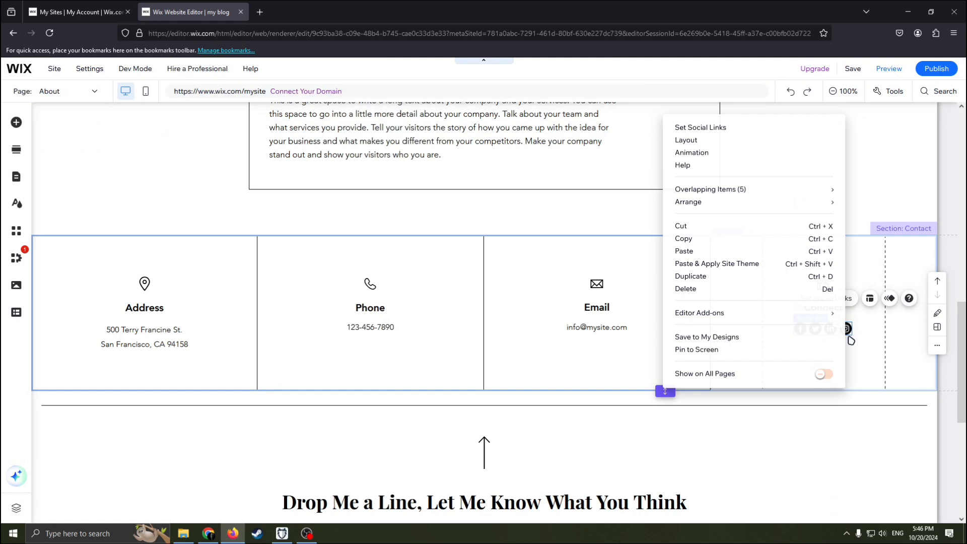
pyautogui.click(886, 347)
pyautogui.click(846, 329)
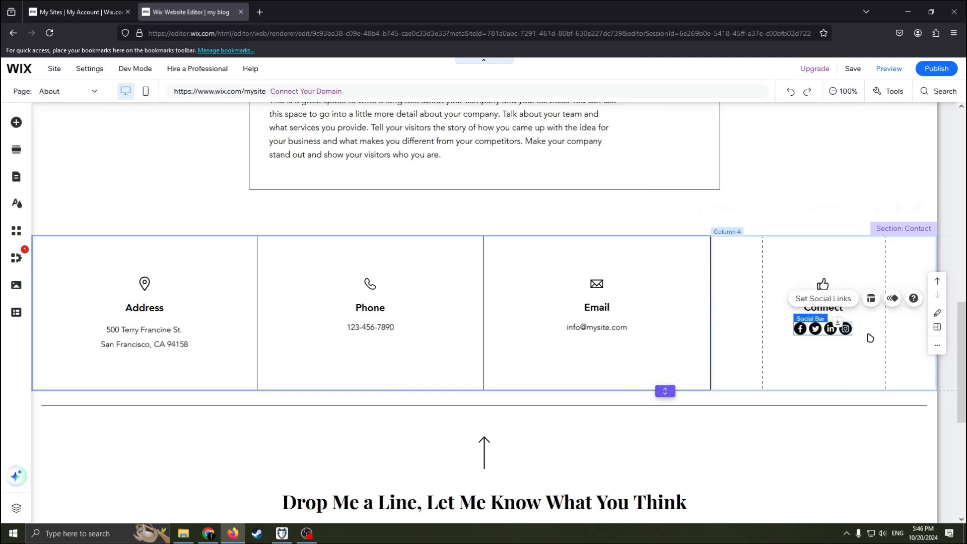
pyautogui.click(935, 341)
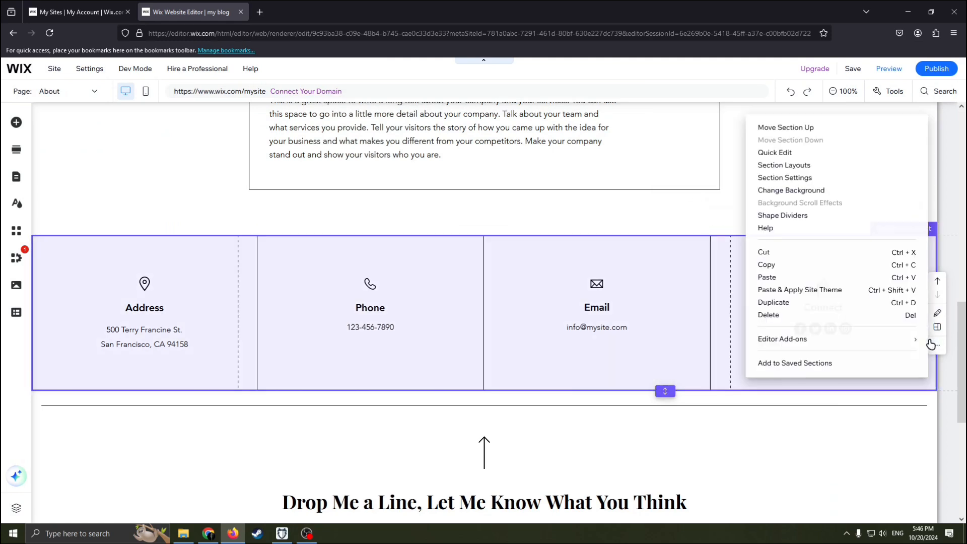
pyautogui.click(875, 346)
pyautogui.click(843, 330)
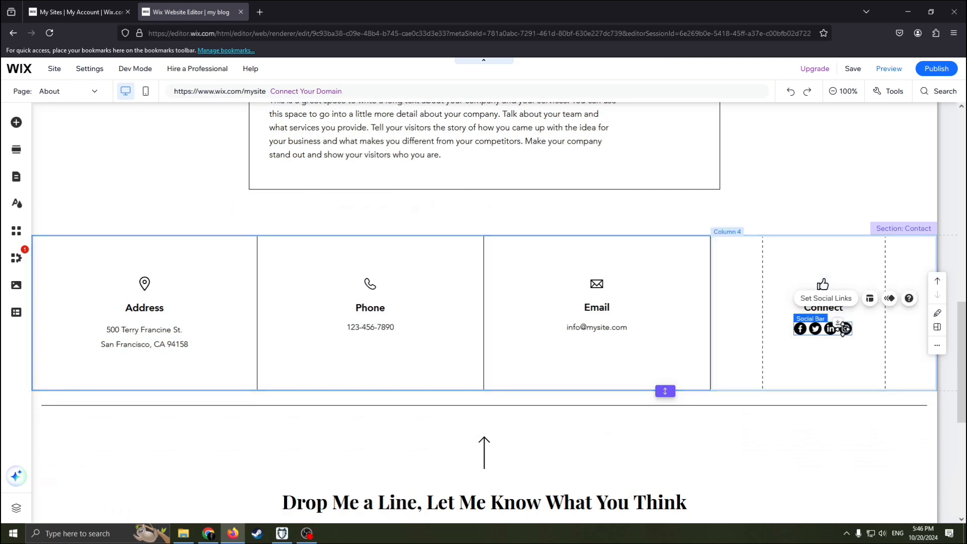
pyautogui.click(847, 305)
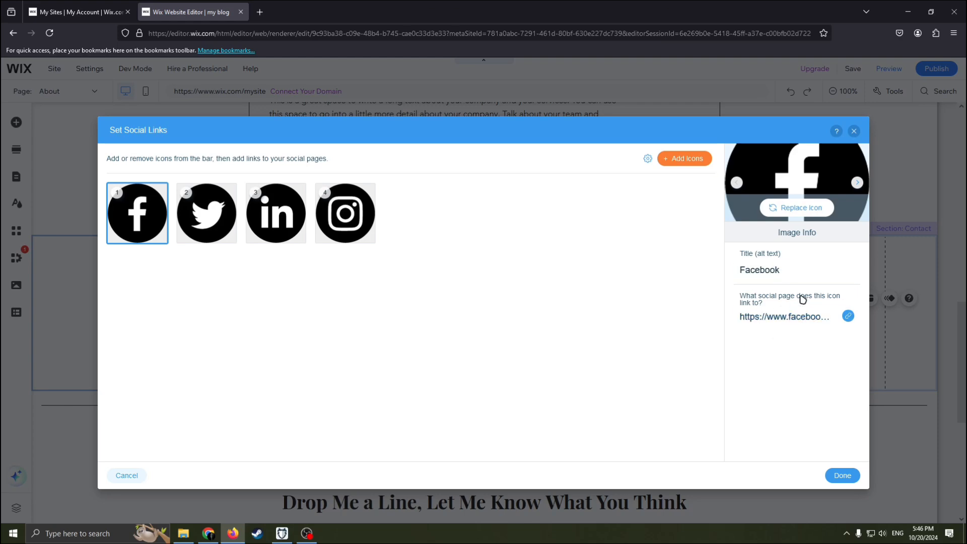
pyautogui.click(854, 131)
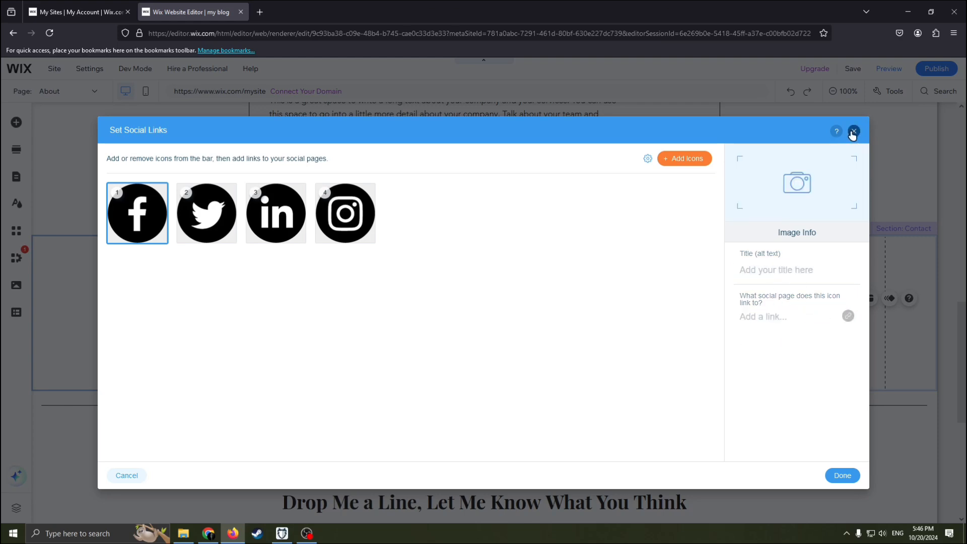
# Step: Clear the email address text under the Email heading of the Contact section
pyautogui.click(728, 391)
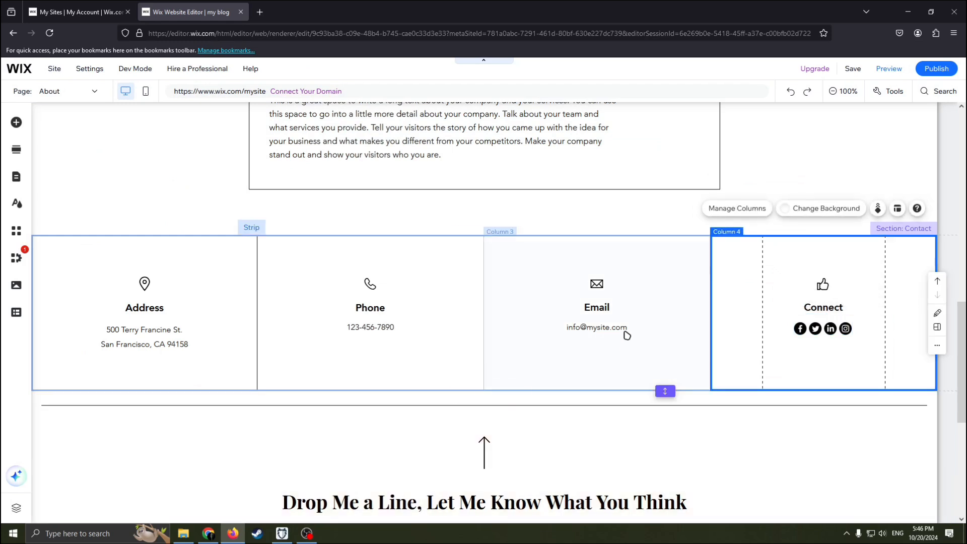
pyautogui.click(602, 323)
pyautogui.click(621, 328)
pyautogui.doubleClick(624, 326)
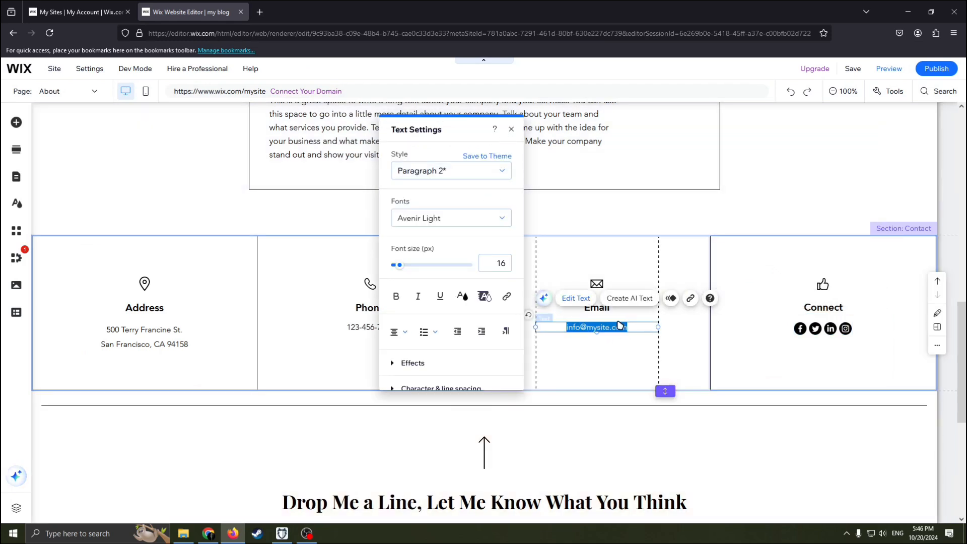
pyautogui.press('BackSpace')
pyautogui.click(611, 402)
pyautogui.scroll(-6, 615, 388)
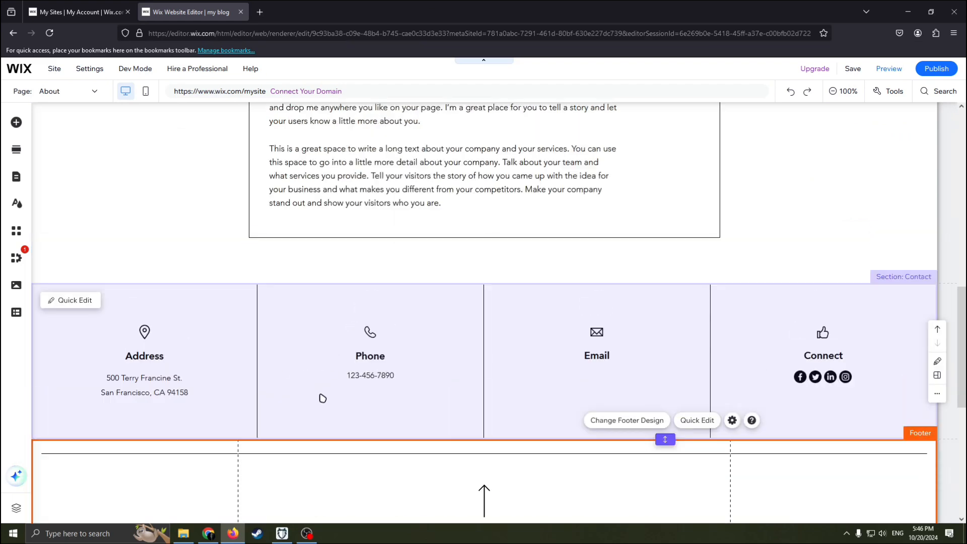
# Step: Review the portrait image's editing options and the Photo Studio adjustment tools on the About page, leaving the photo unedited
pyautogui.scroll(10, 621, 369)
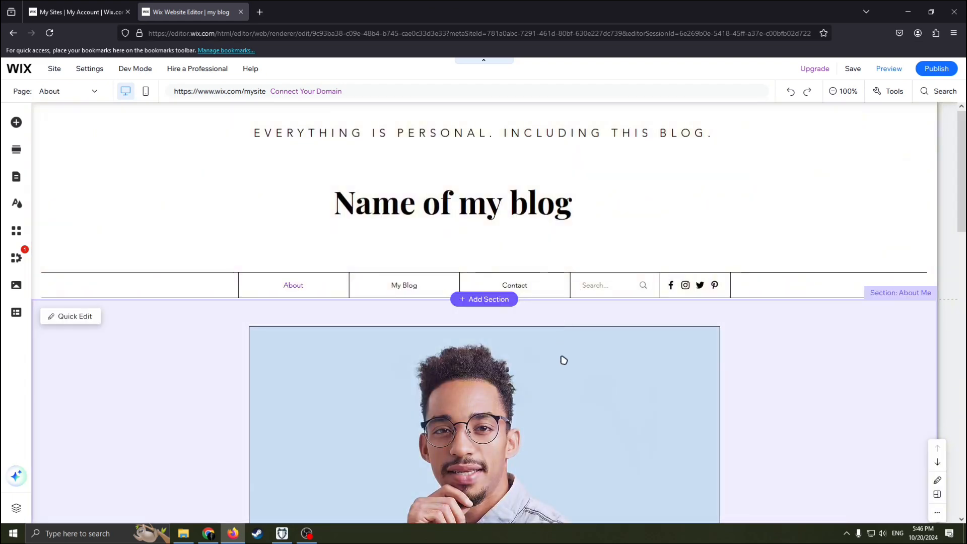
pyautogui.scroll(-4, 564, 361)
pyautogui.rightClick(526, 267)
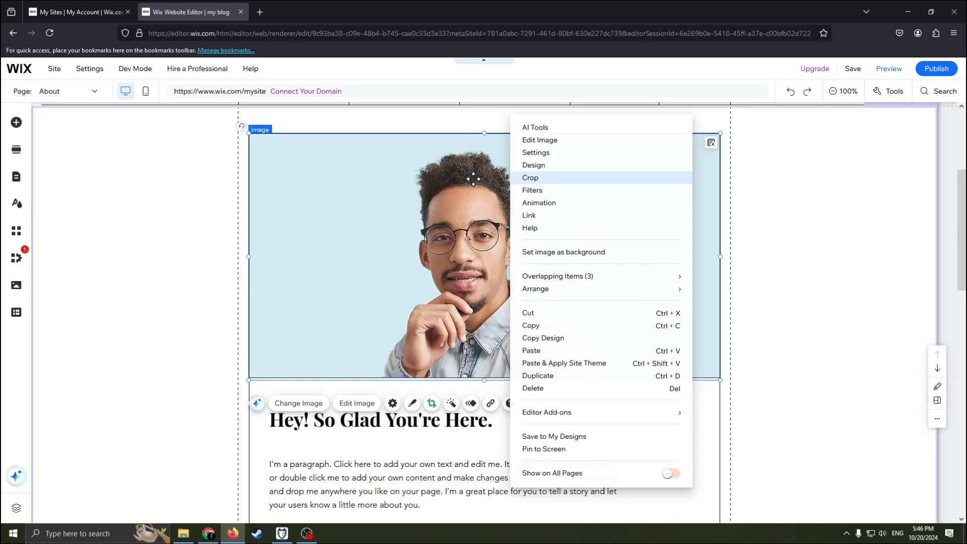
pyautogui.click(437, 199)
pyautogui.rightClick(439, 256)
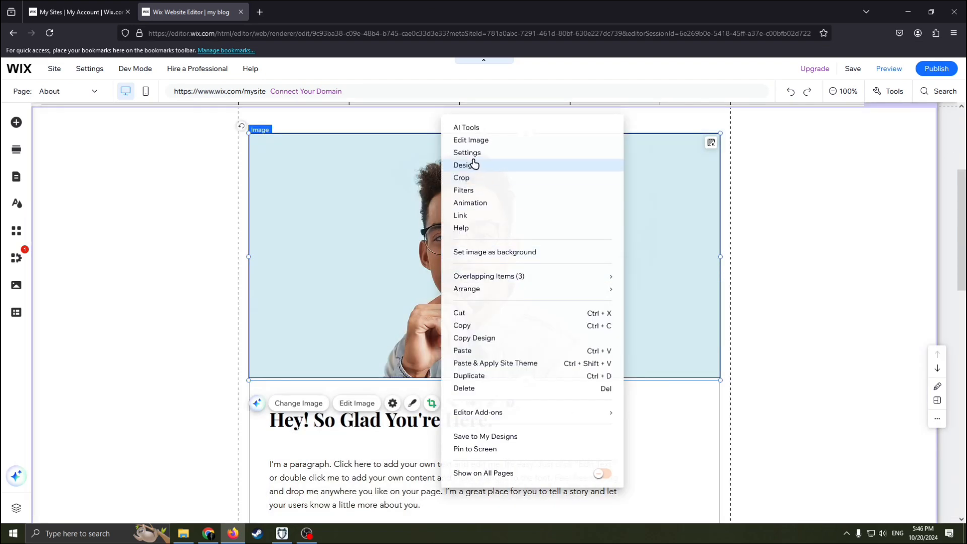
pyautogui.click(411, 192)
pyautogui.doubleClick(458, 242)
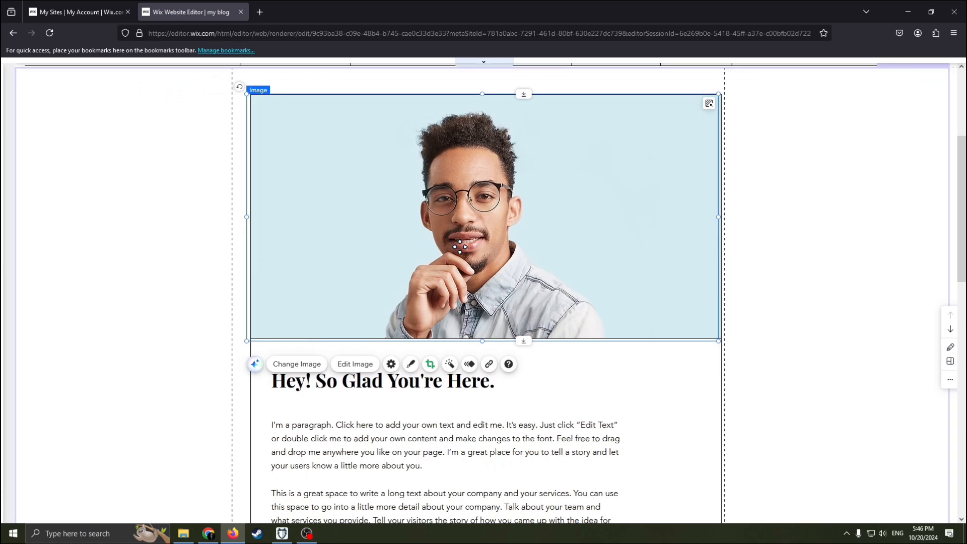
pyautogui.rightClick(459, 244)
pyautogui.click(490, 103)
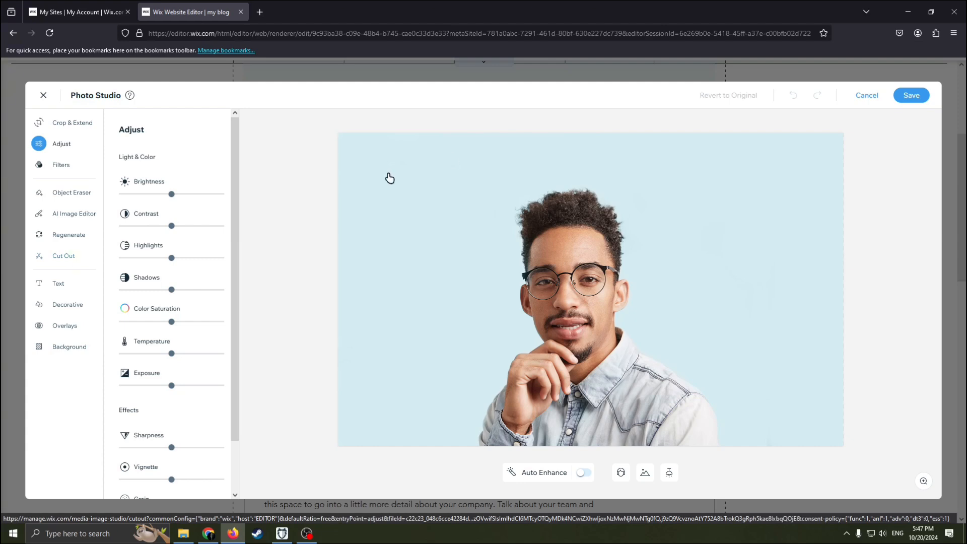
pyautogui.click(43, 95)
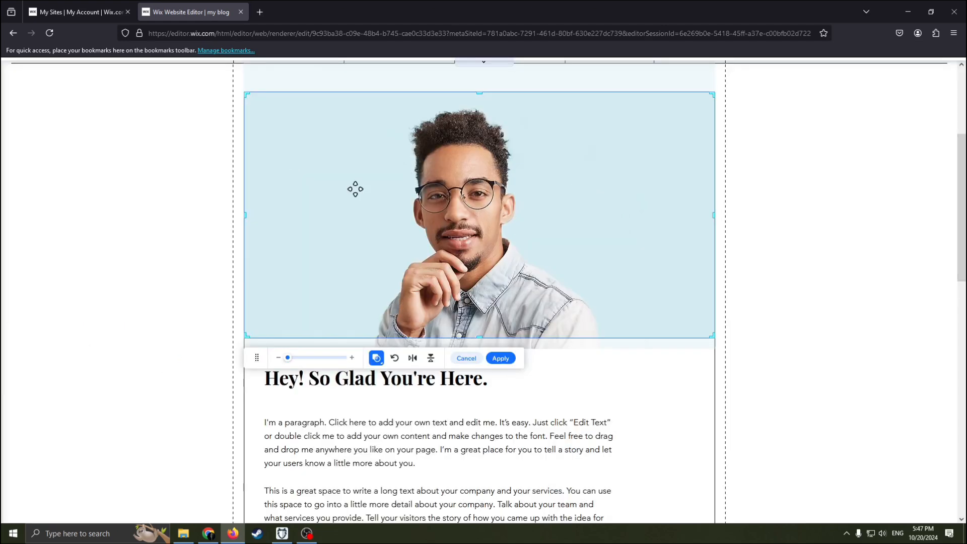
pyautogui.rightClick(429, 222)
pyautogui.click(416, 196)
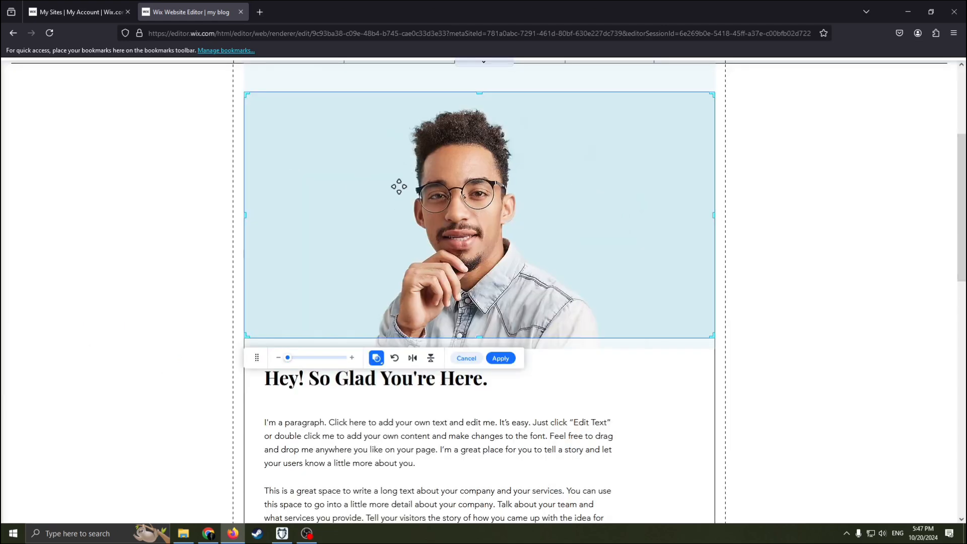
pyautogui.rightClick(459, 237)
pyautogui.click(425, 214)
pyautogui.scroll(3, 425, 216)
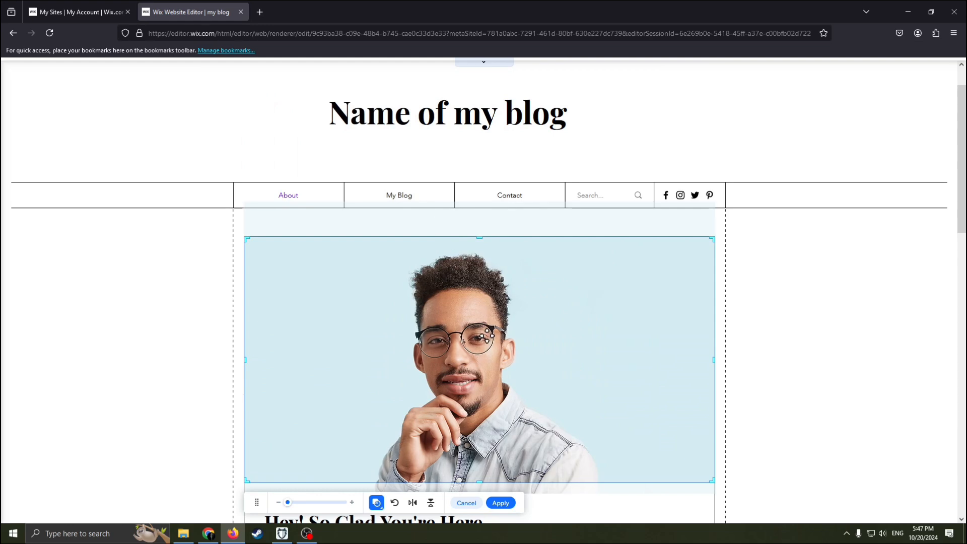
pyautogui.rightClick(487, 336)
pyautogui.click(451, 306)
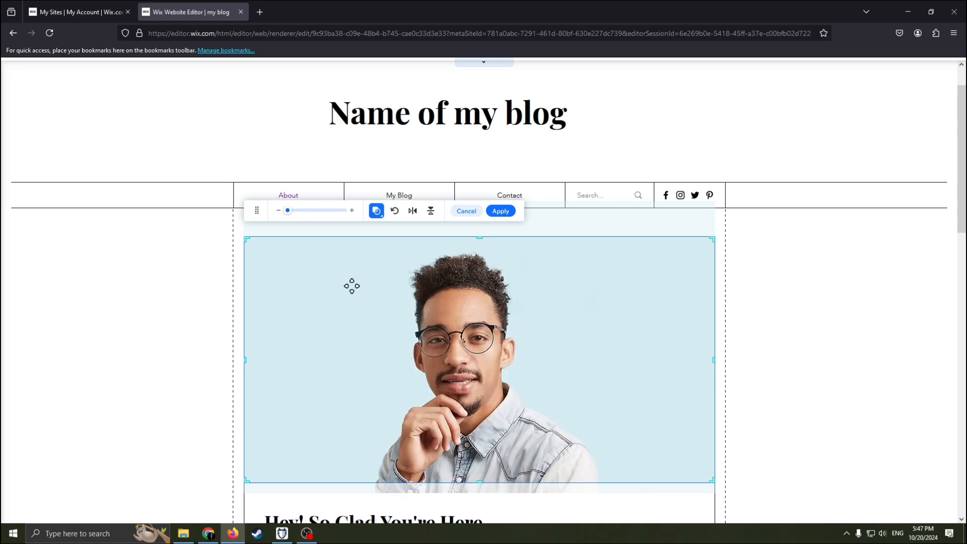
pyautogui.click(468, 211)
# Step: Cut the portrait photo out of the About Me section above the "Hey! So Glad You're Here." text
pyautogui.scroll(-2, 482, 325)
pyautogui.rightClick(469, 315)
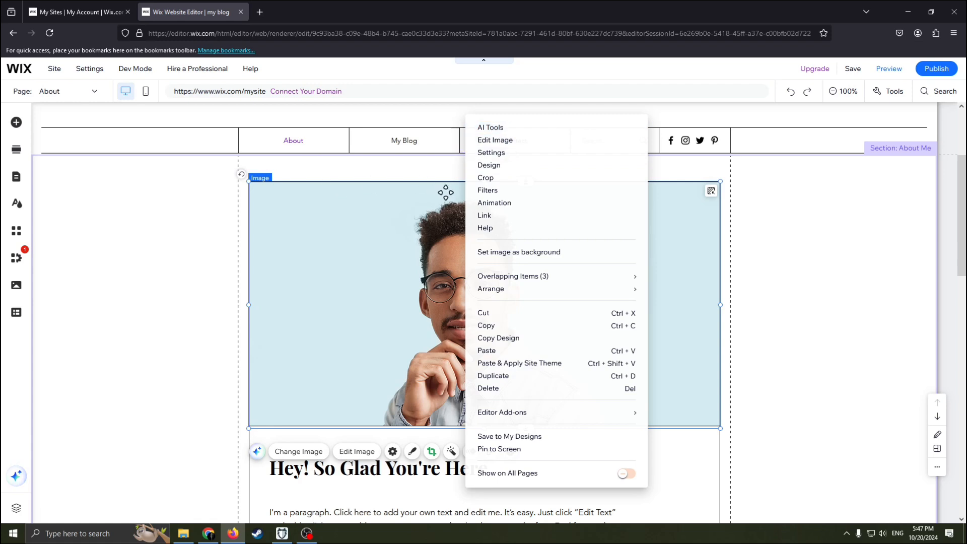
pyautogui.click(348, 173)
pyautogui.rightClick(441, 199)
pyautogui.click(373, 207)
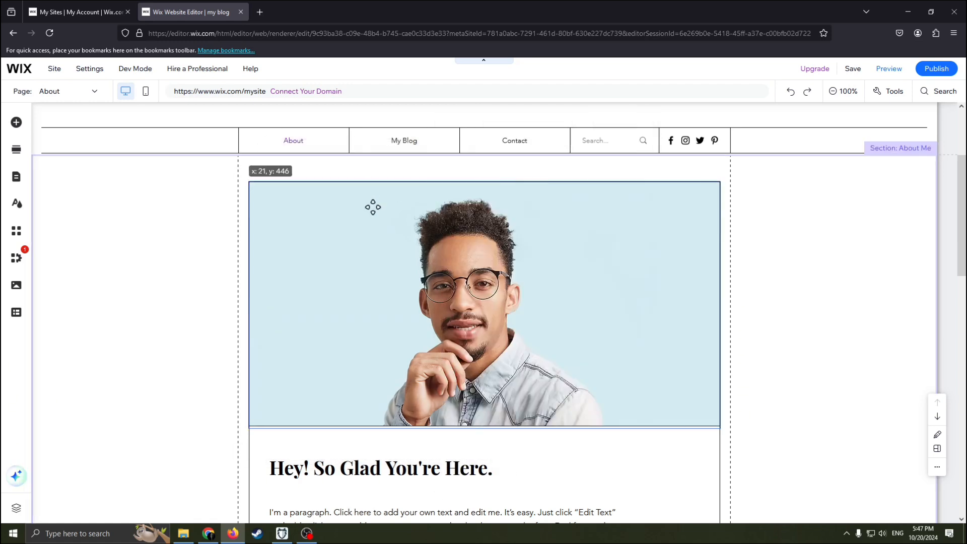
pyautogui.rightClick(353, 195)
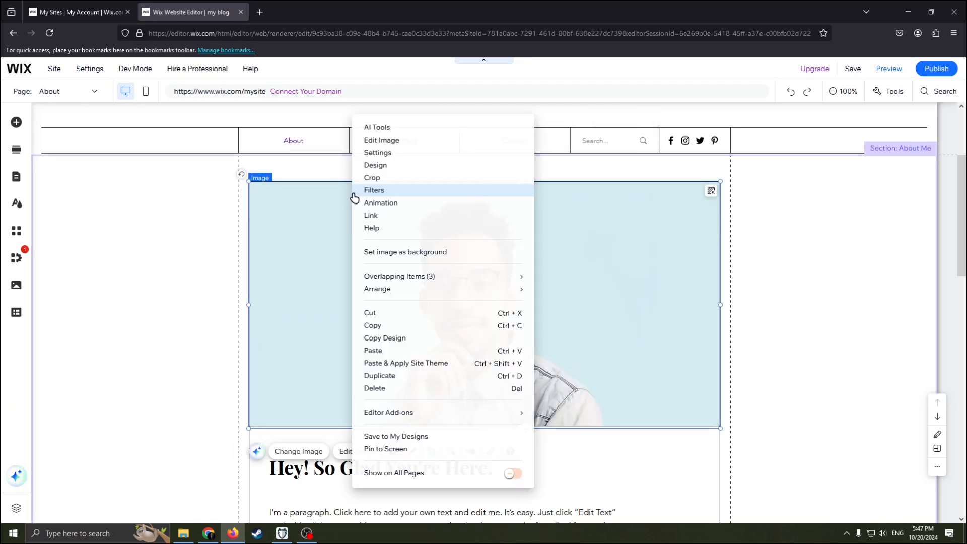
pyautogui.click(382, 316)
pyautogui.rightClick(445, 258)
# Step: Review the upload, import and free image options available for adding an image to the page
pyautogui.click(17, 122)
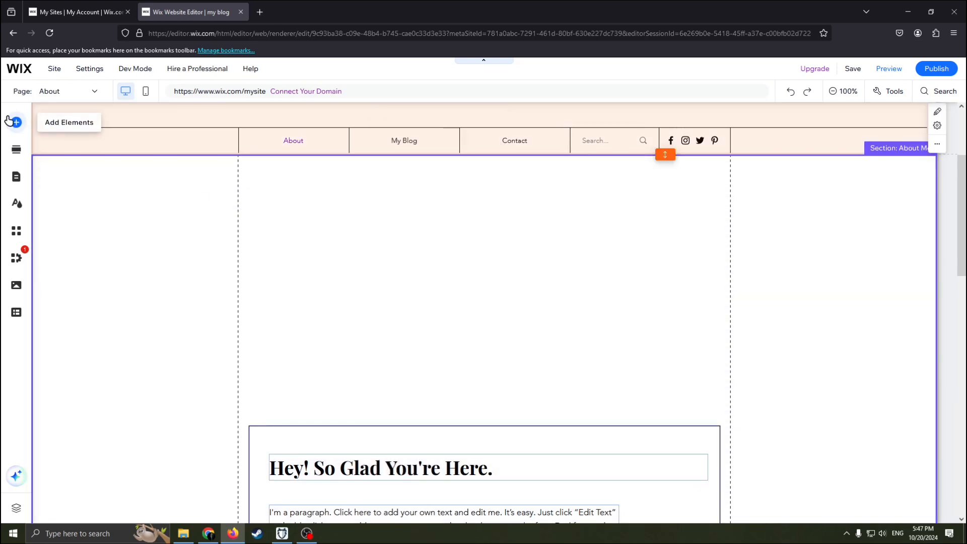
pyautogui.click(54, 160)
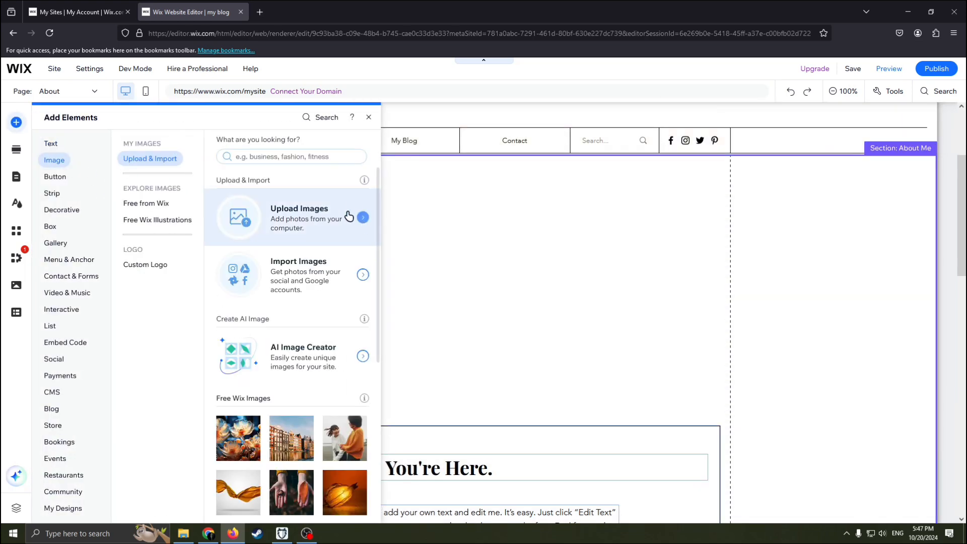
pyautogui.click(370, 119)
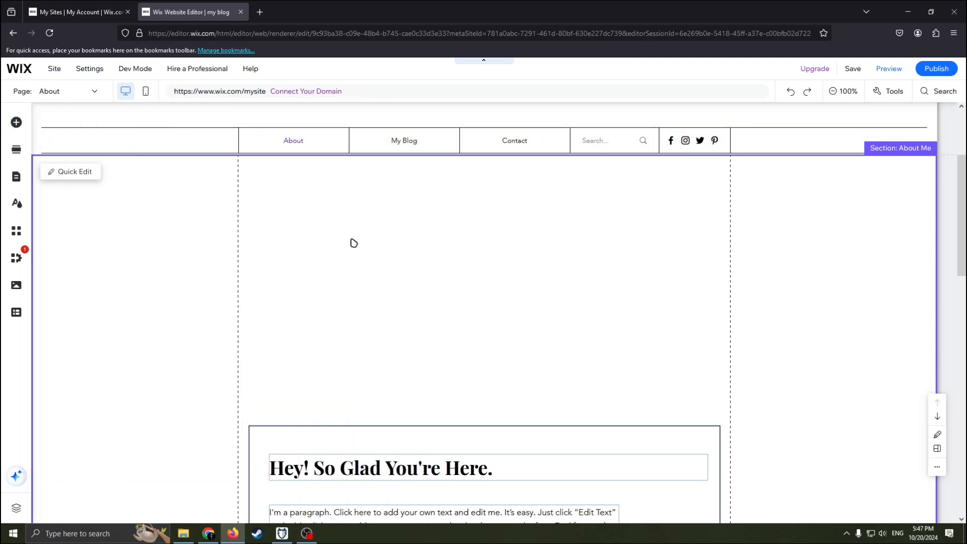
# Step: Look over the whole About page from the header through the About Me and Contact sections to the footer form
pyautogui.scroll(-3, 554, 346)
pyautogui.scroll(5, 360, 277)
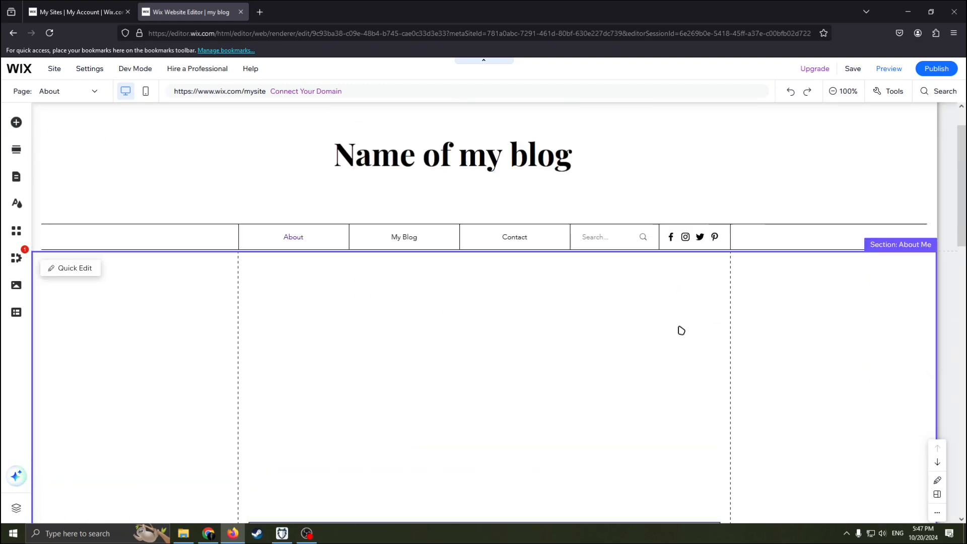
pyautogui.scroll(-10, 607, 353)
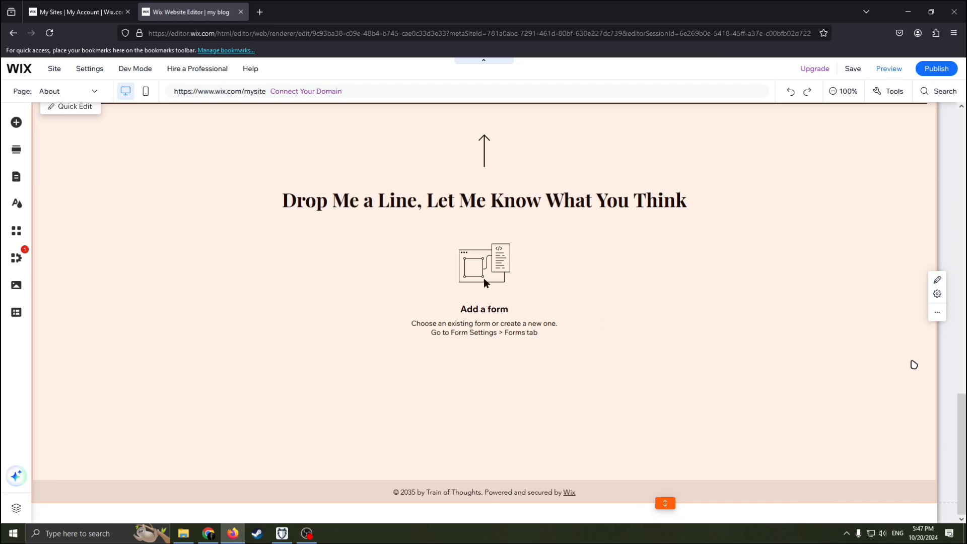
pyautogui.scroll(3, 816, 388)
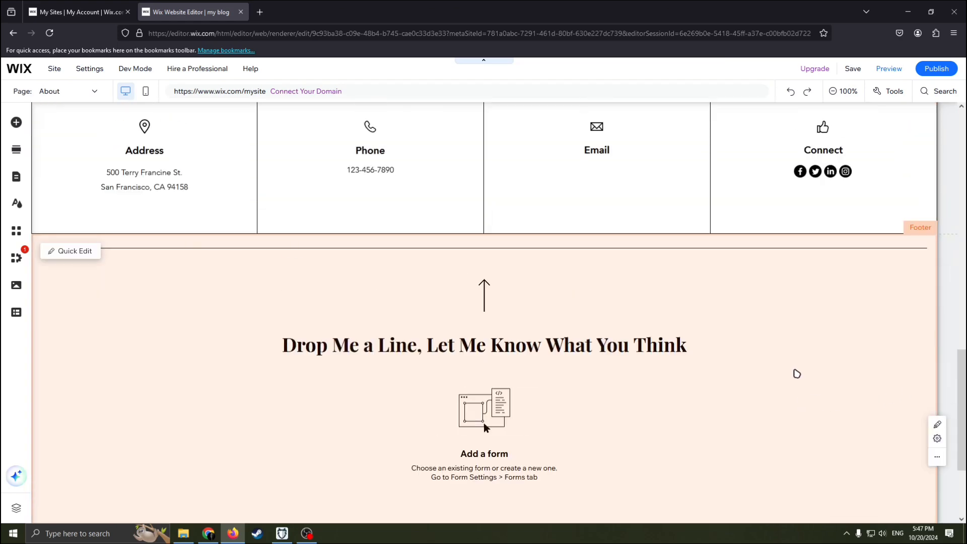
pyautogui.scroll(8, 797, 374)
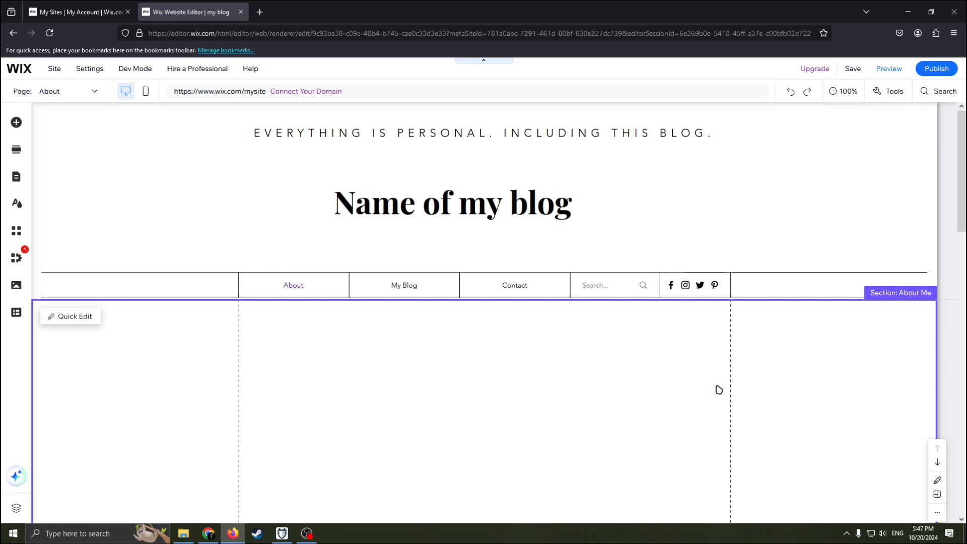
pyautogui.scroll(-8, 505, 298)
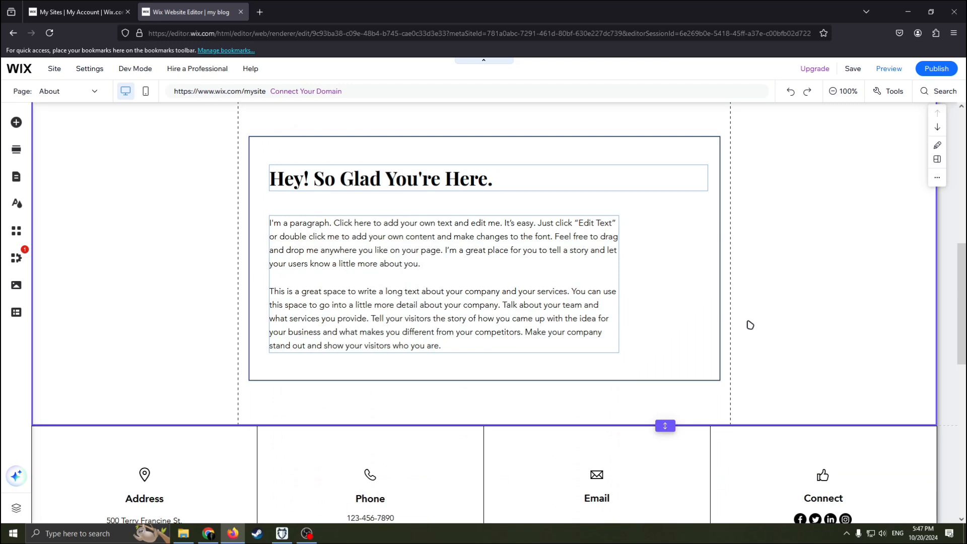
pyautogui.scroll(-2, 751, 325)
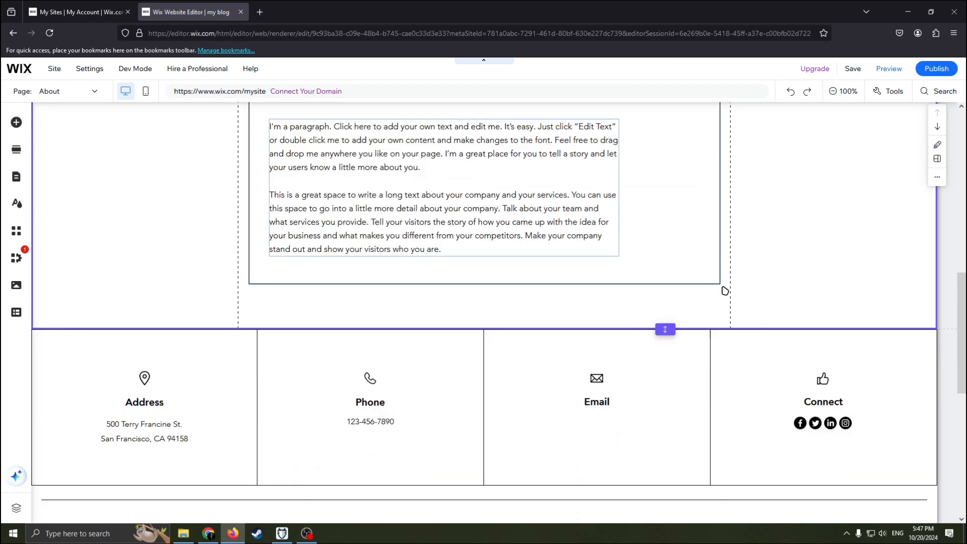
pyautogui.scroll(-1, 718, 299)
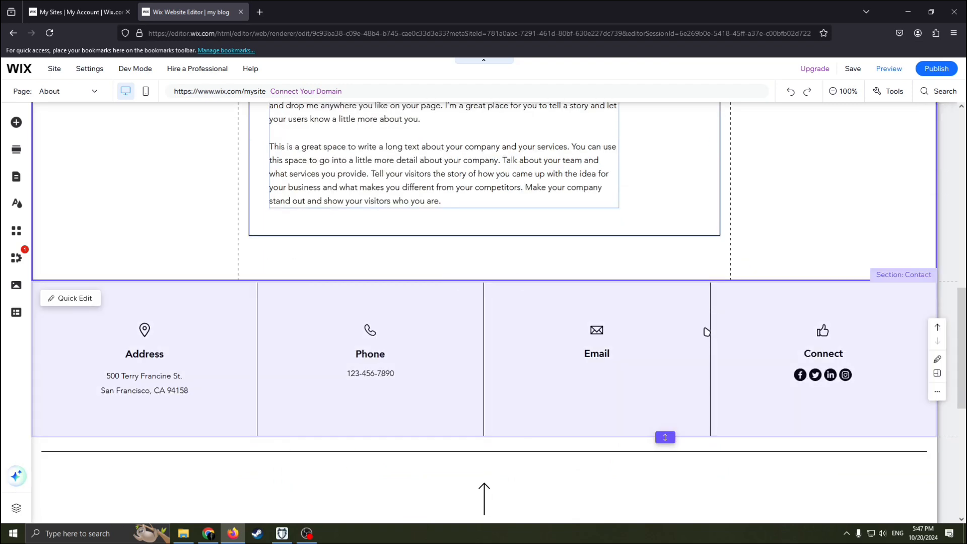